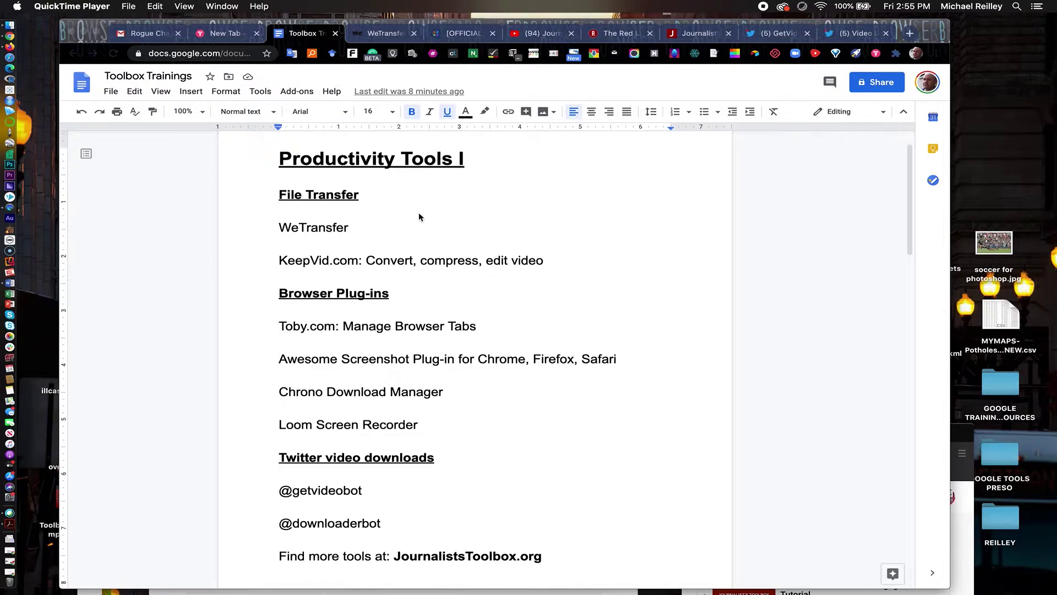
Bring Chrome to the front and switch to the WeTransfer page
left_click(385, 36)
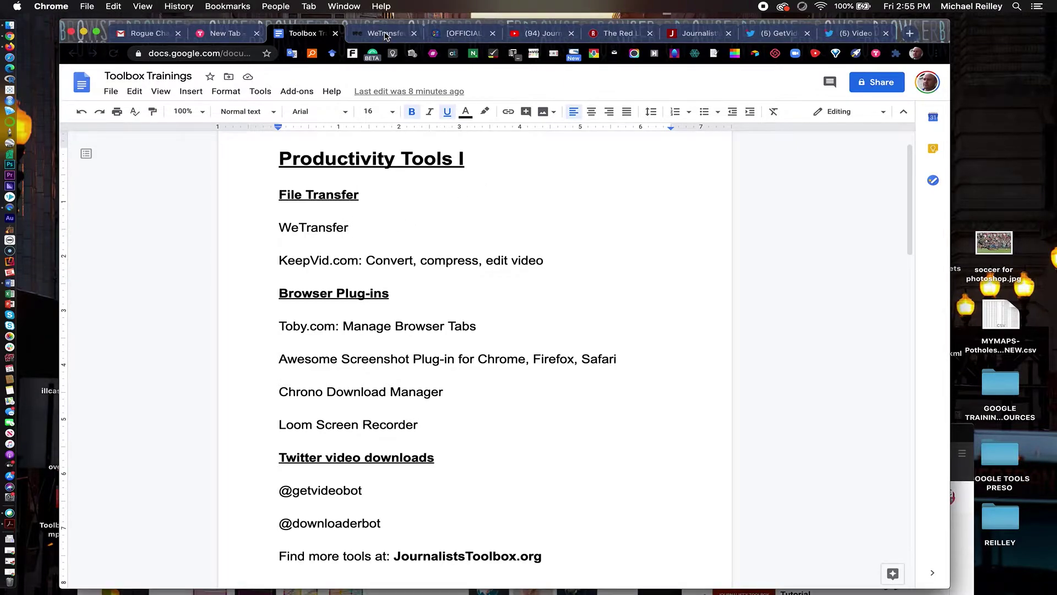
left_click(386, 35)
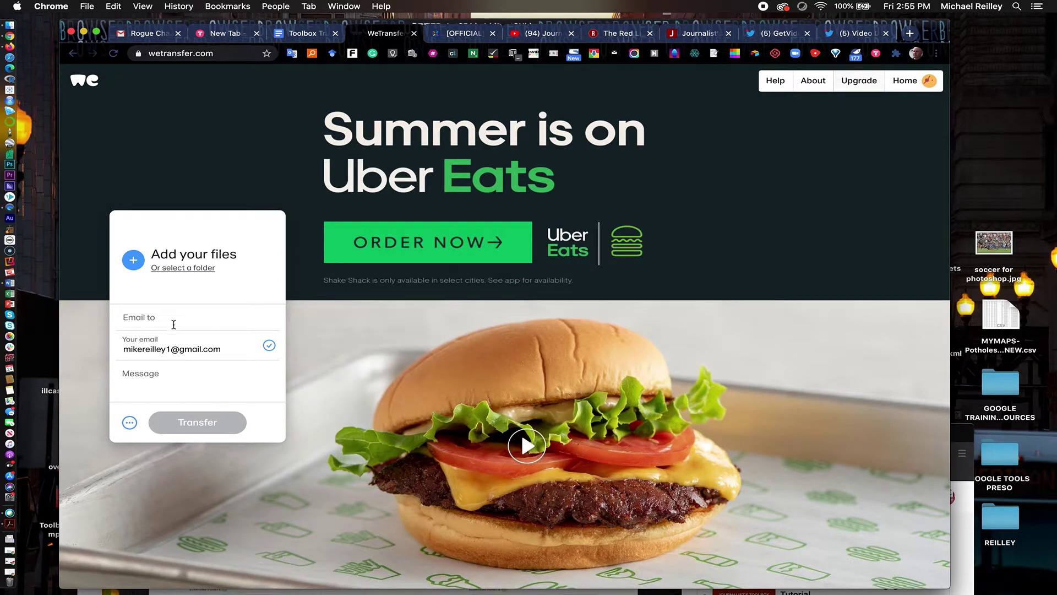
Address the WeTransfer transfer to the recipient's e-mail and add the message 'Practice video'
mouse_move(147, 328)
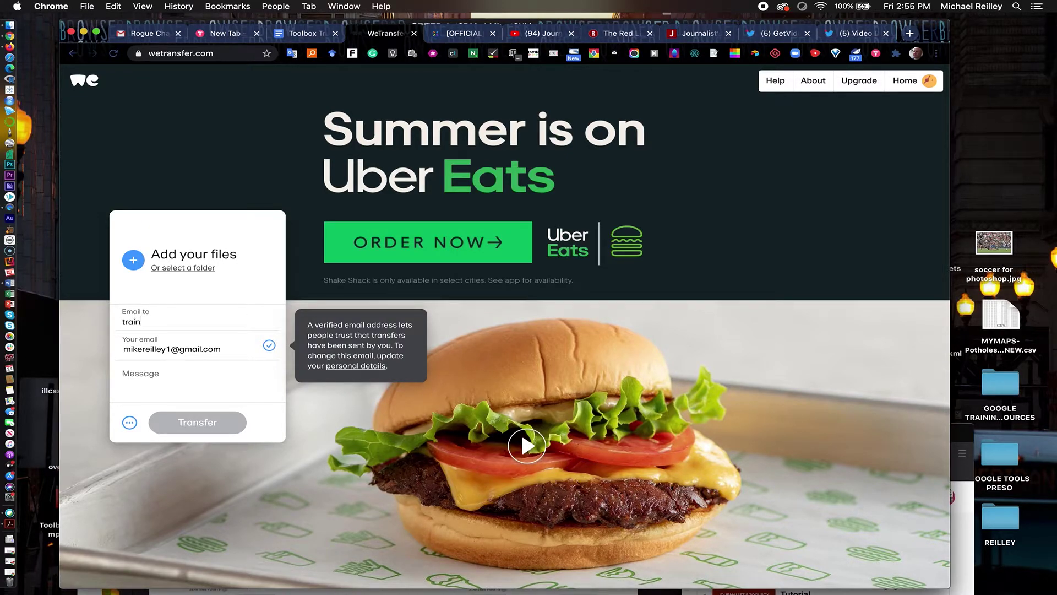
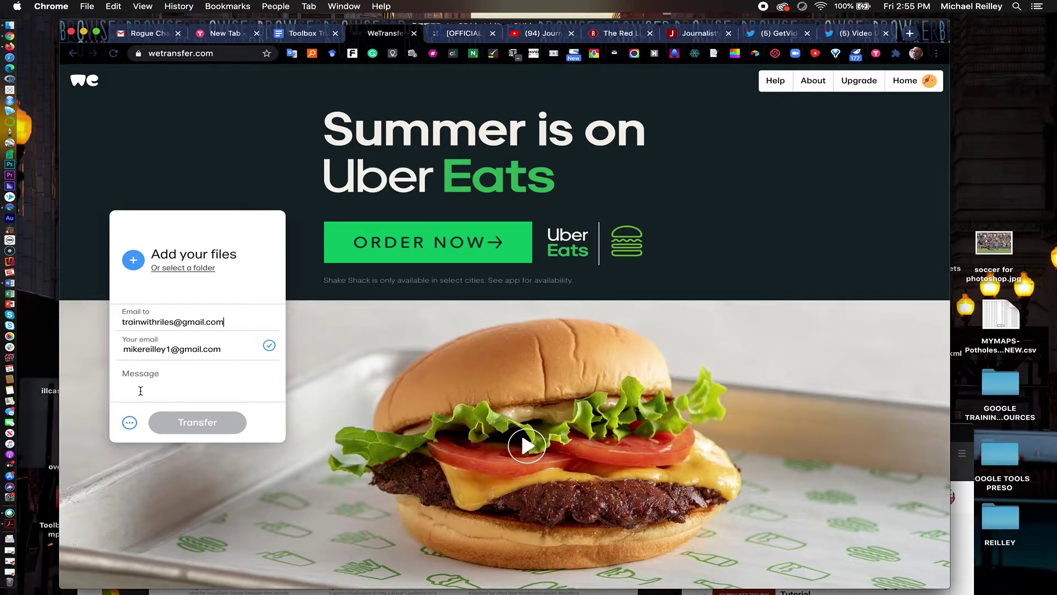
left_click(140, 391)
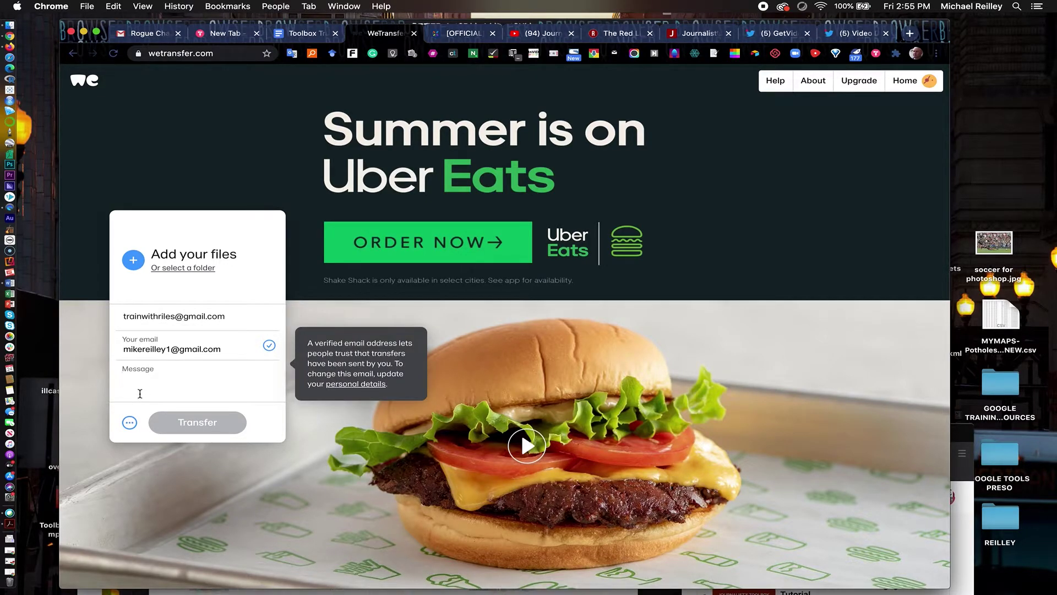
type("Practic")
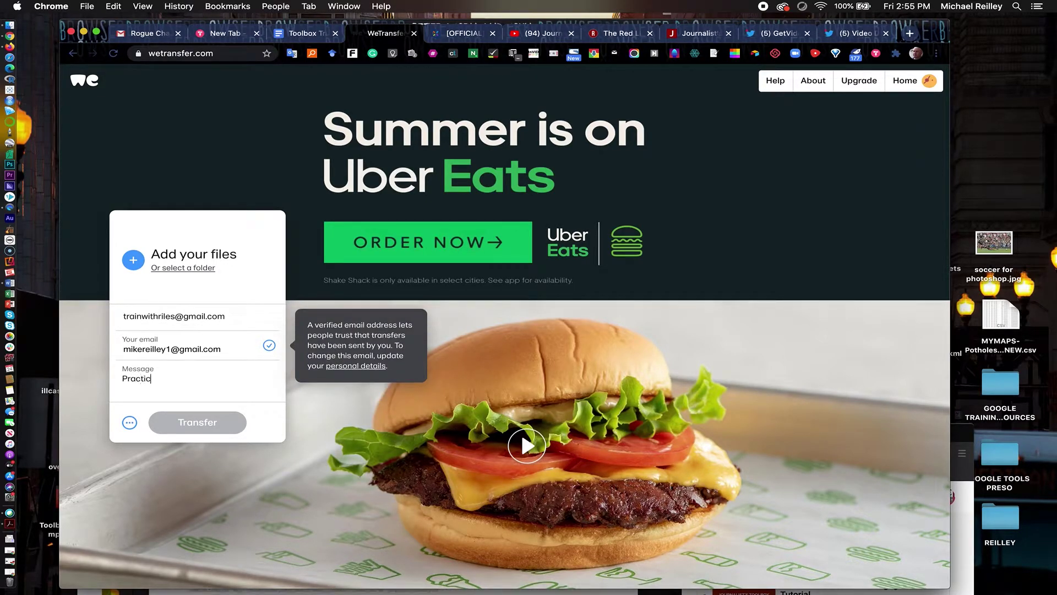
type("e video")
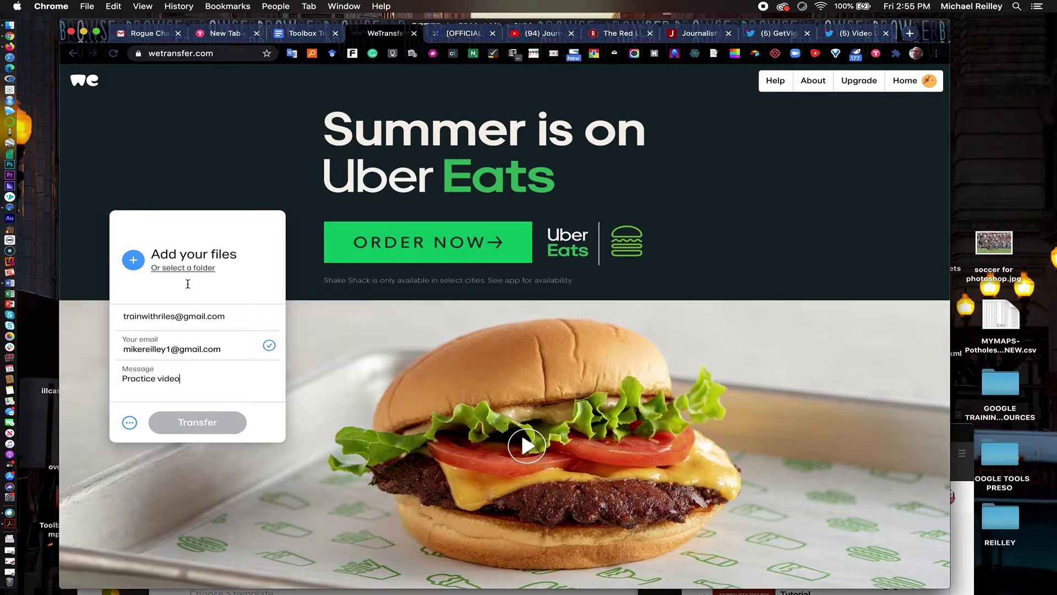
Attach RLPCHIgoodintro-1280.mp4 from the Desktop and send the transfer
left_click(180, 255)
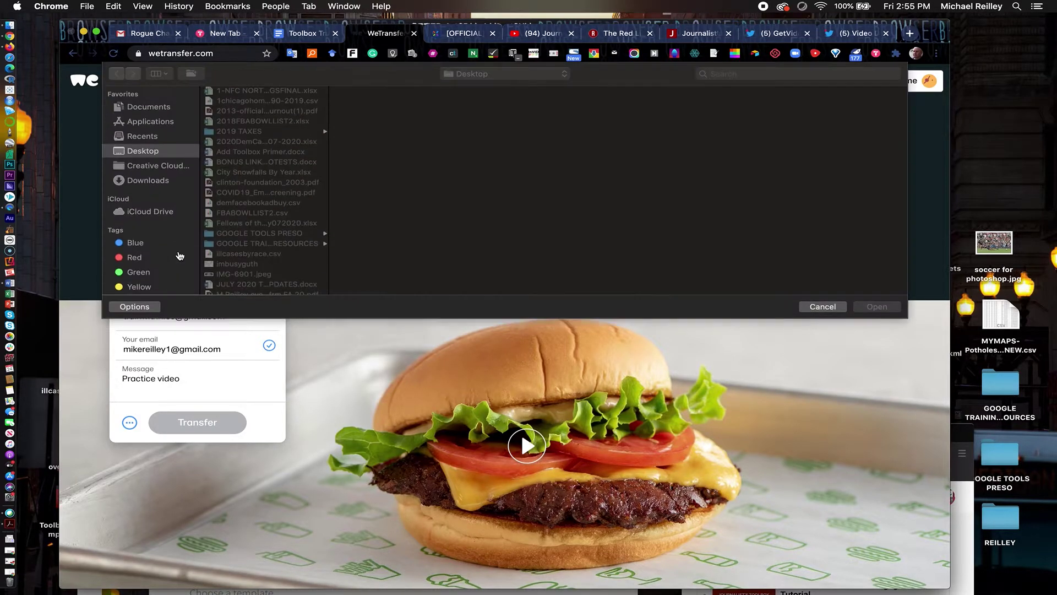
scroll(245, 237, "down", 3)
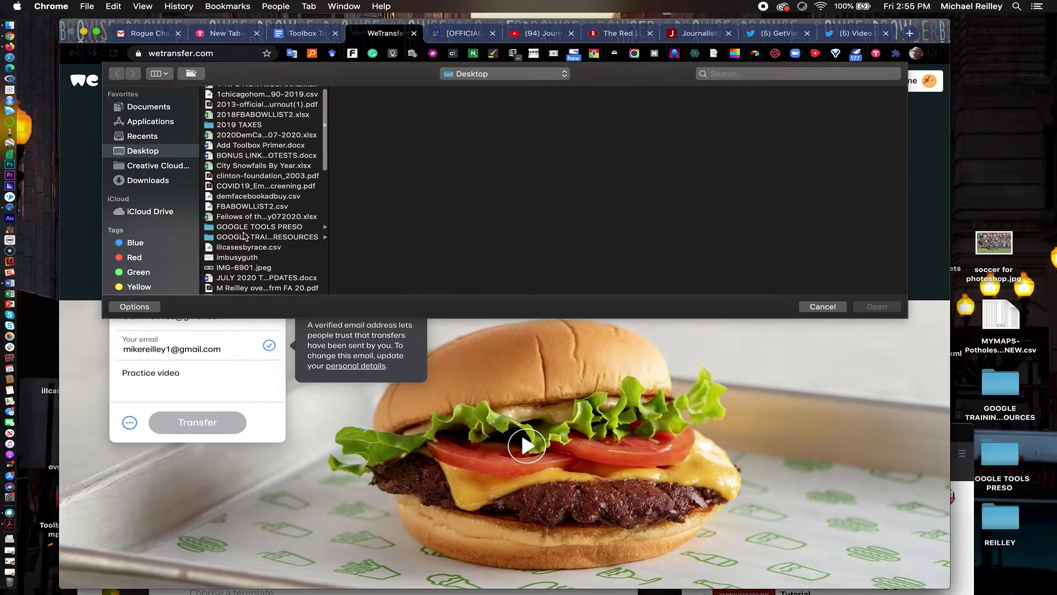
scroll(244, 236, "down", 5)
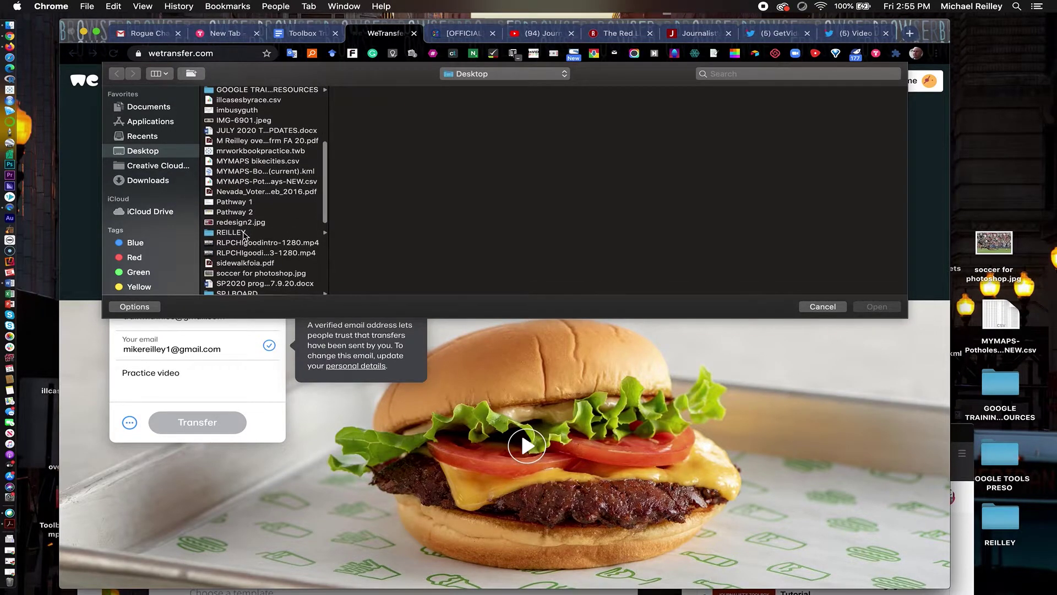
scroll(244, 237, "down", 5)
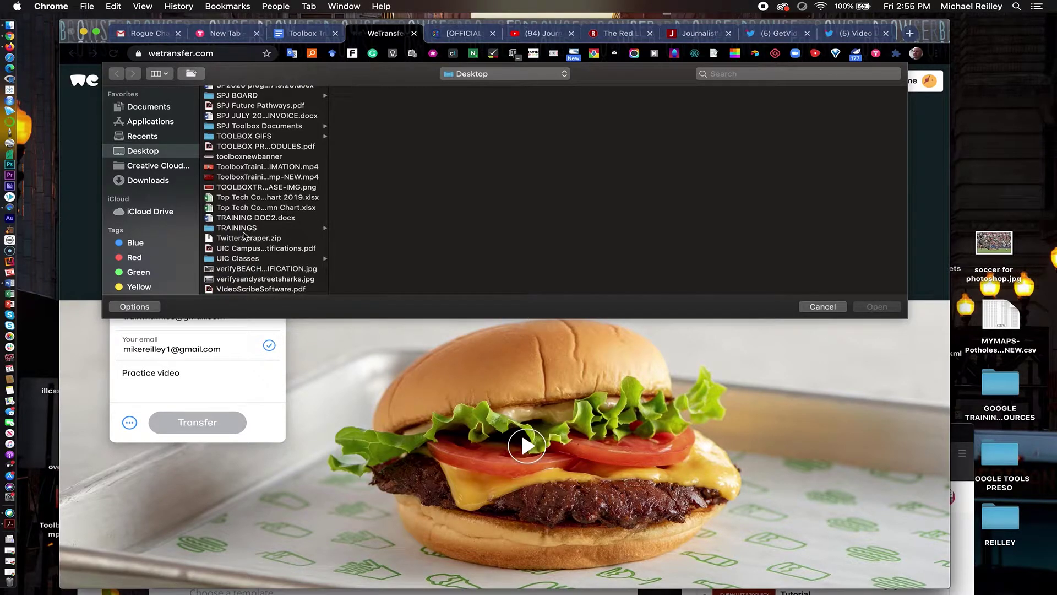
scroll(244, 236, "up", 5)
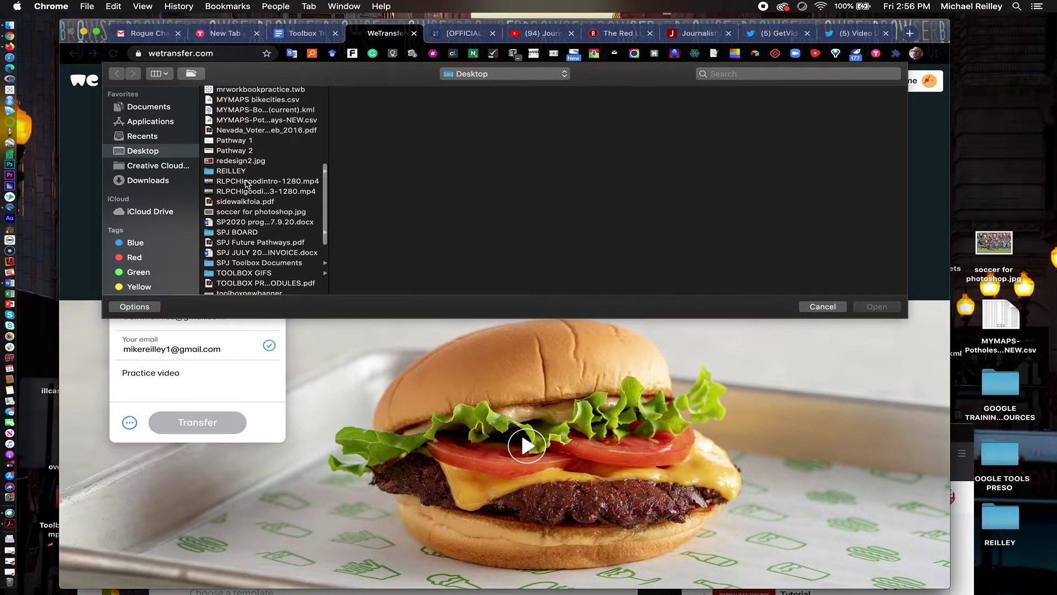
left_click(246, 183)
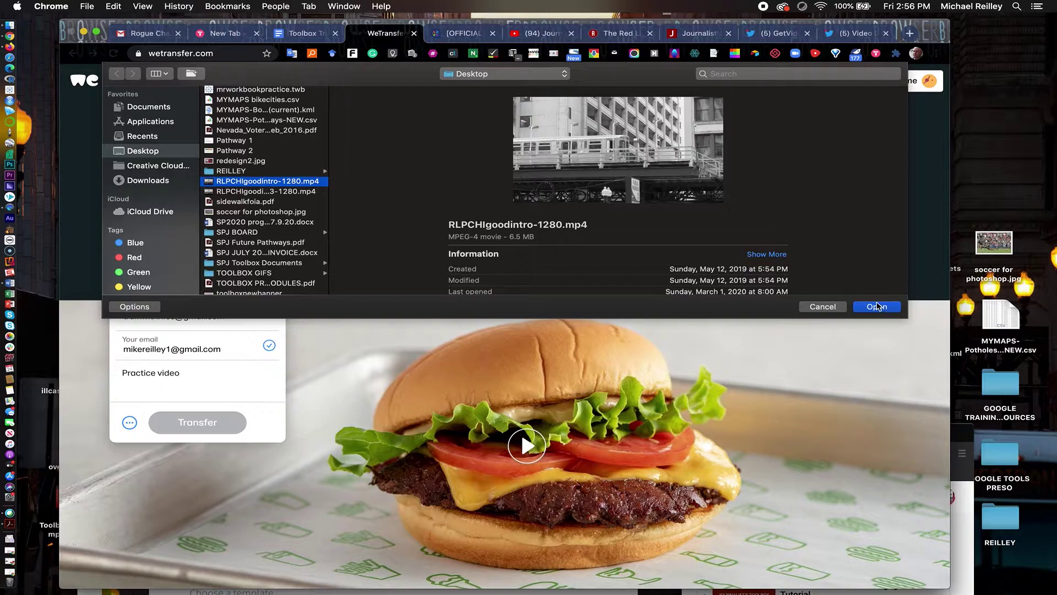
left_click(876, 308)
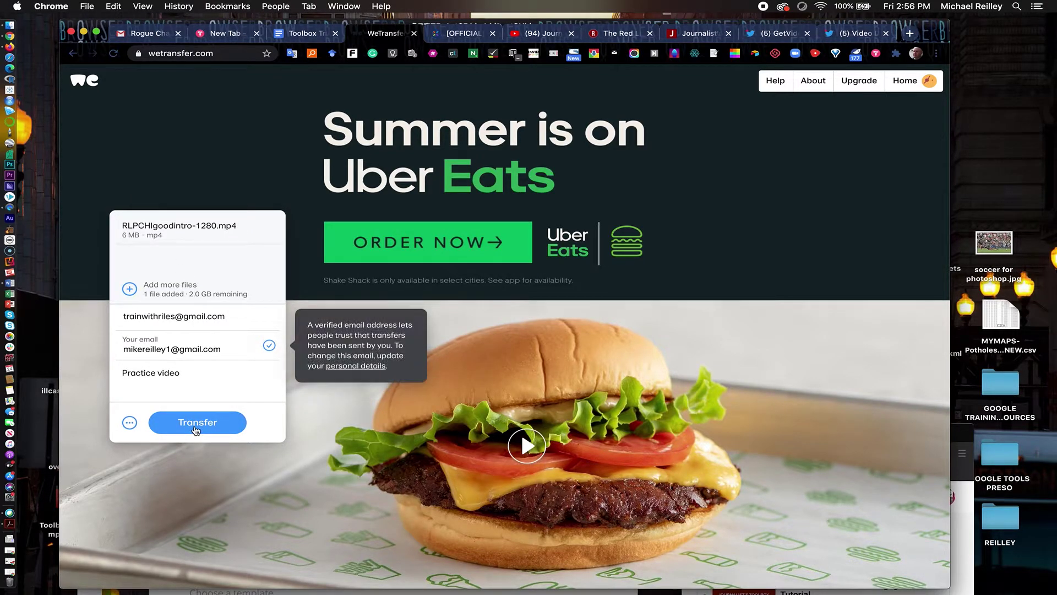
left_click(195, 429)
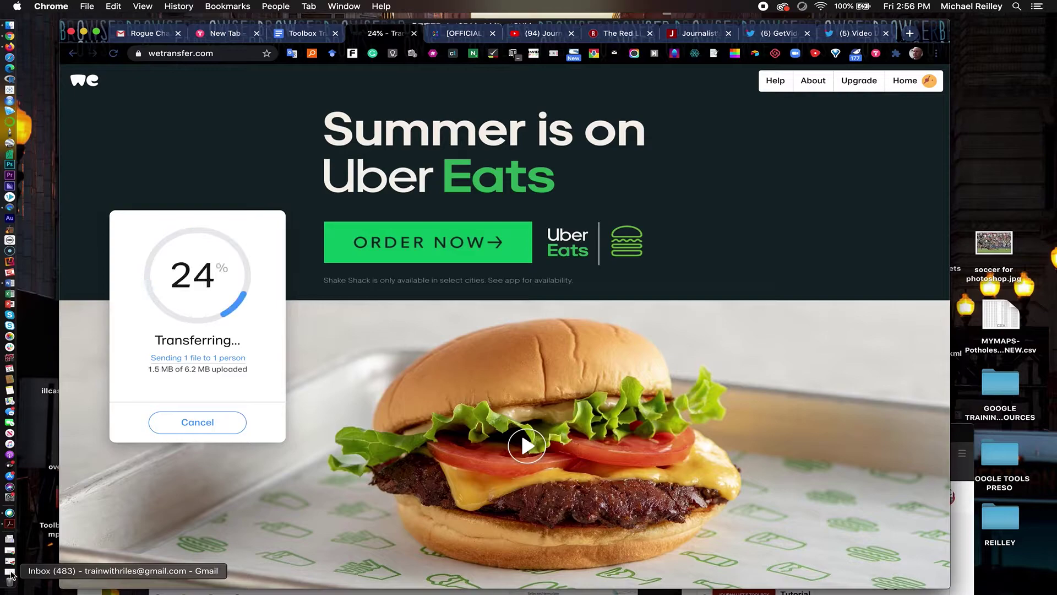
Switch to the Gmail inbox to find the newly arrived WeTransfer download email
left_click(10, 573)
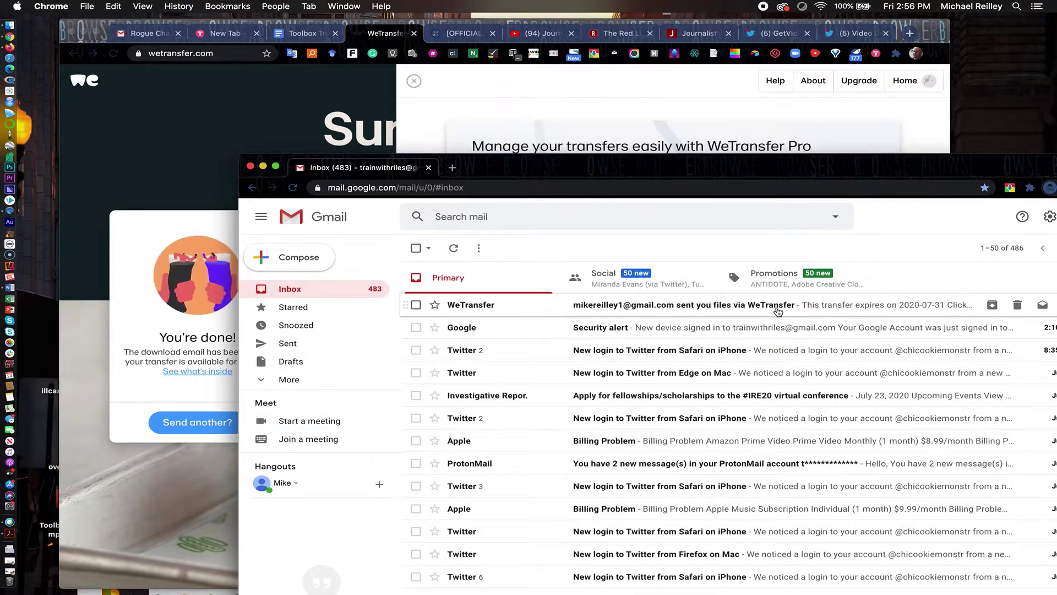
Open the WeTransfer email to view its Get your files link, then minimize Gmail
left_click(911, 307)
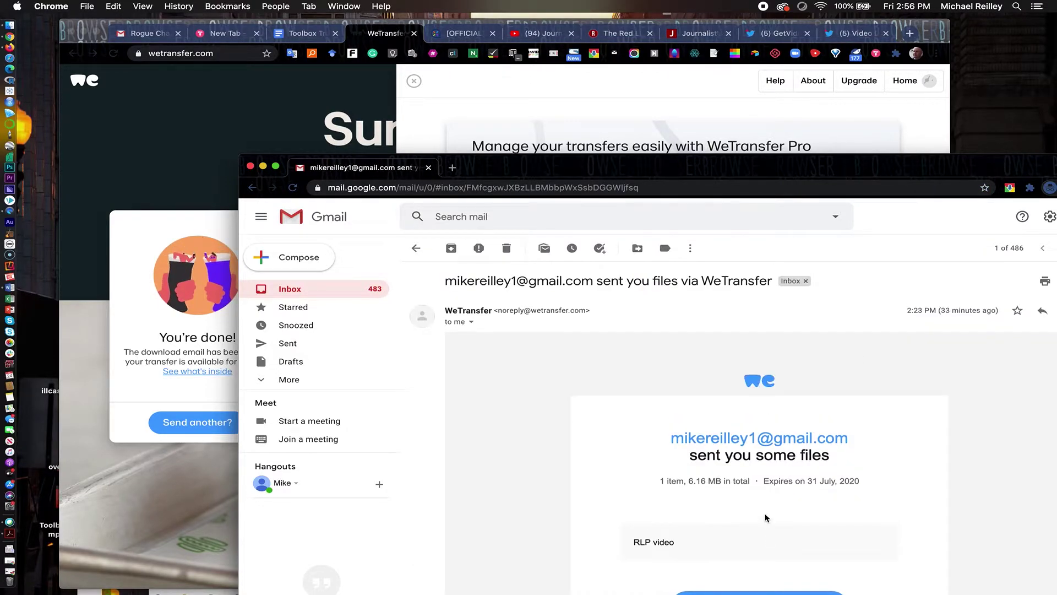
scroll(766, 517, "down", 3)
scroll(765, 517, "down", 1)
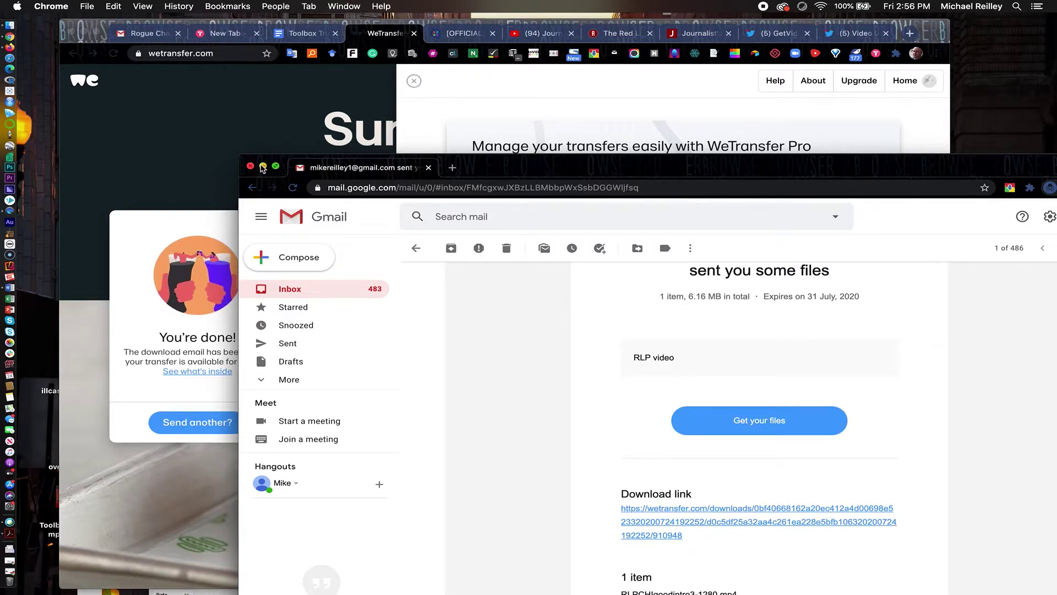
left_click(262, 167)
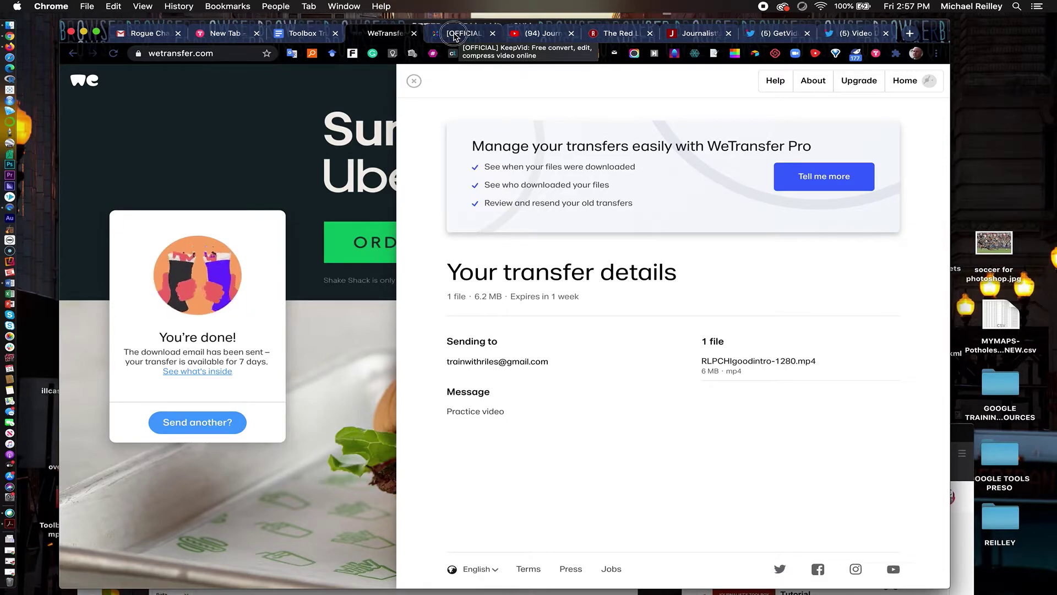
Switch to KeepVid and upload RLPCHIgoodintro-1280.mp4 from the Desktop
left_click(455, 37)
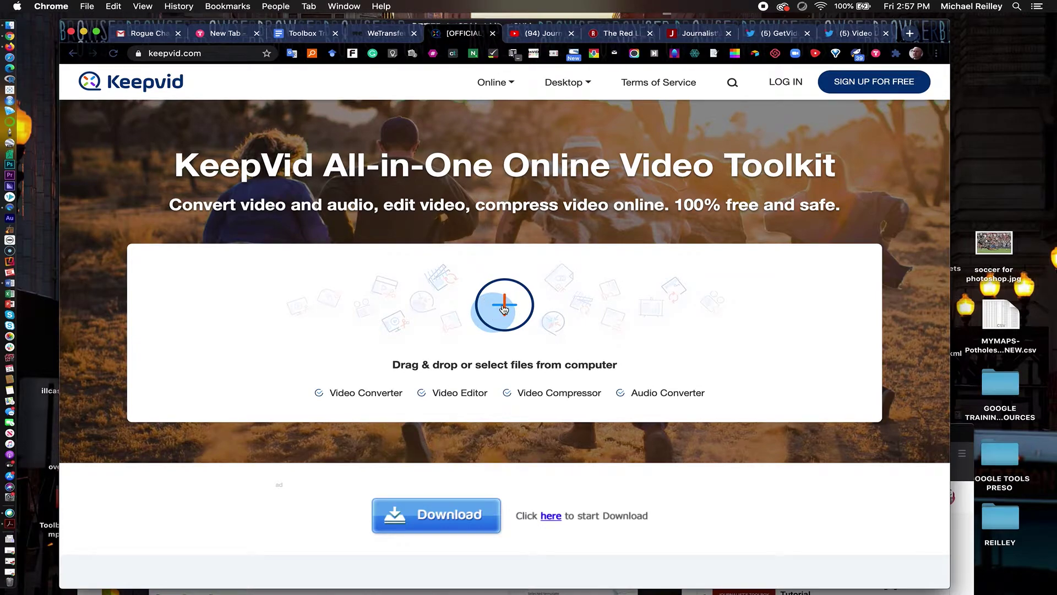
left_click(504, 309)
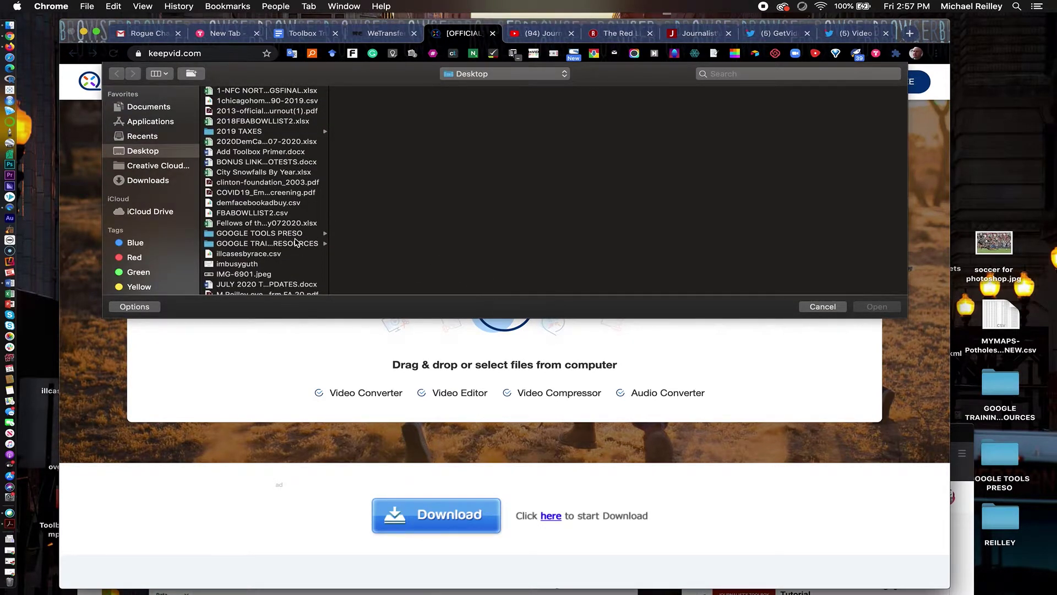
scroll(292, 188, "down", 5)
scroll(292, 188, "down", 4)
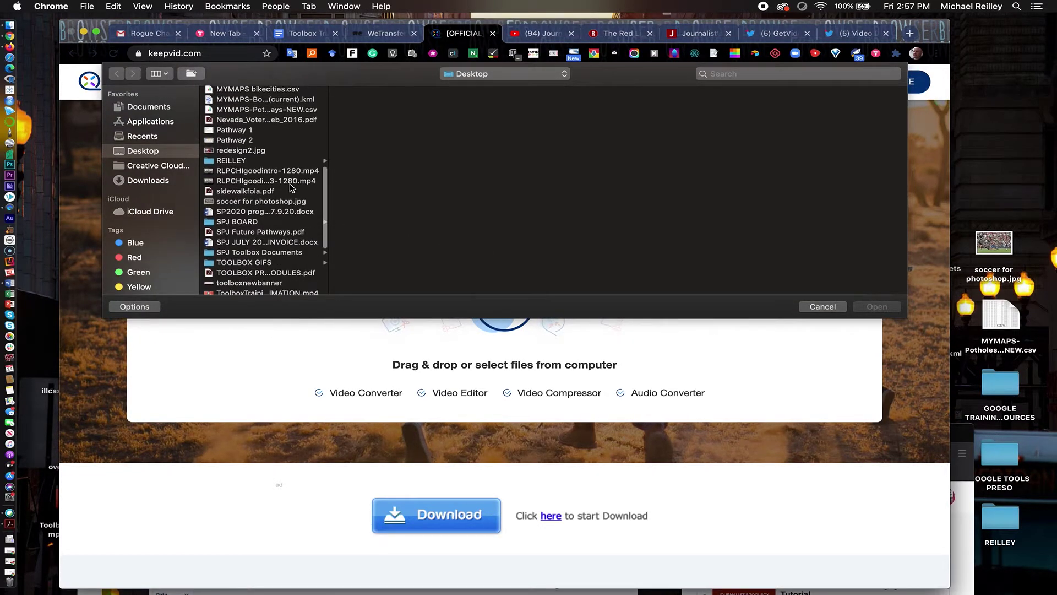
scroll(292, 189, "down", 2)
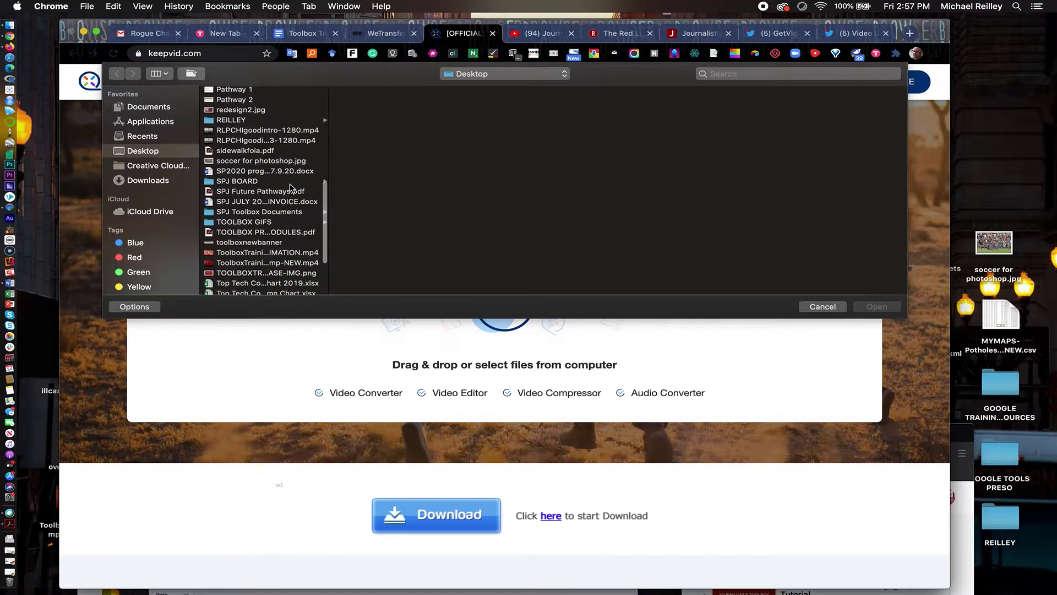
scroll(292, 188, "up", 3)
scroll(292, 189, "up", 1)
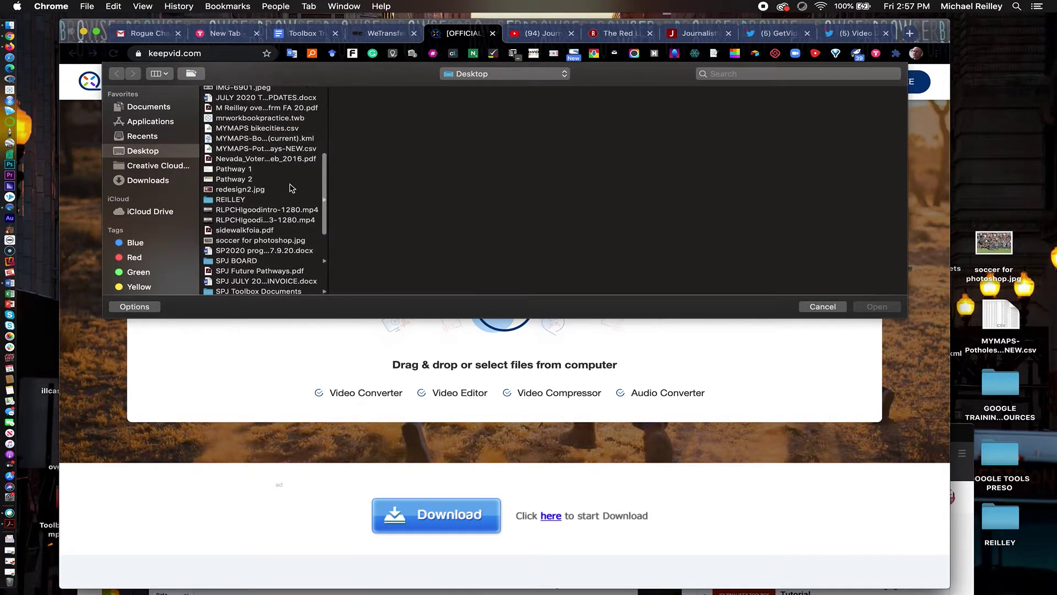
left_click(280, 212)
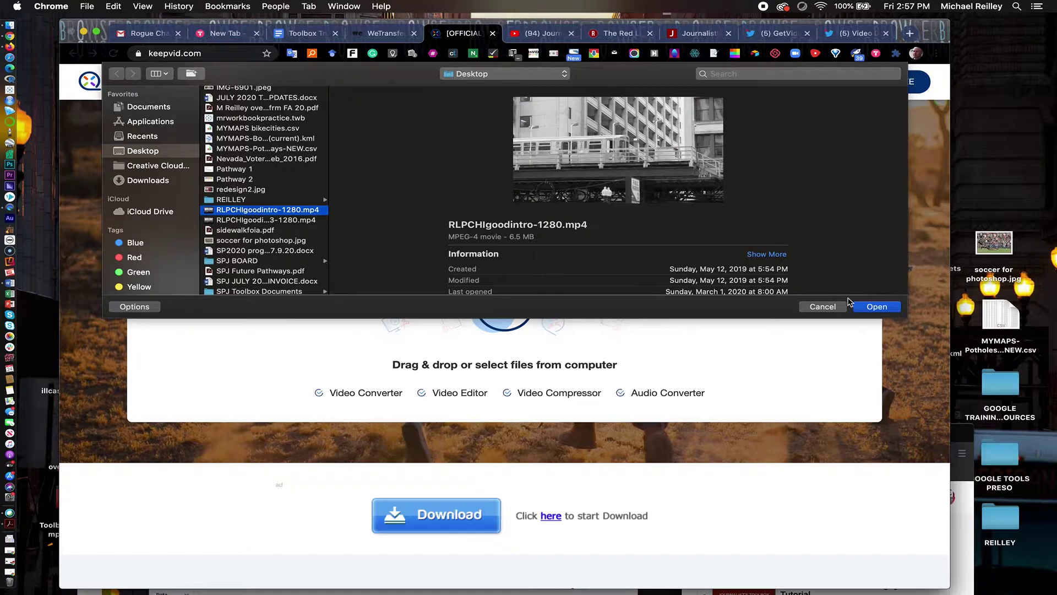
left_click(872, 307)
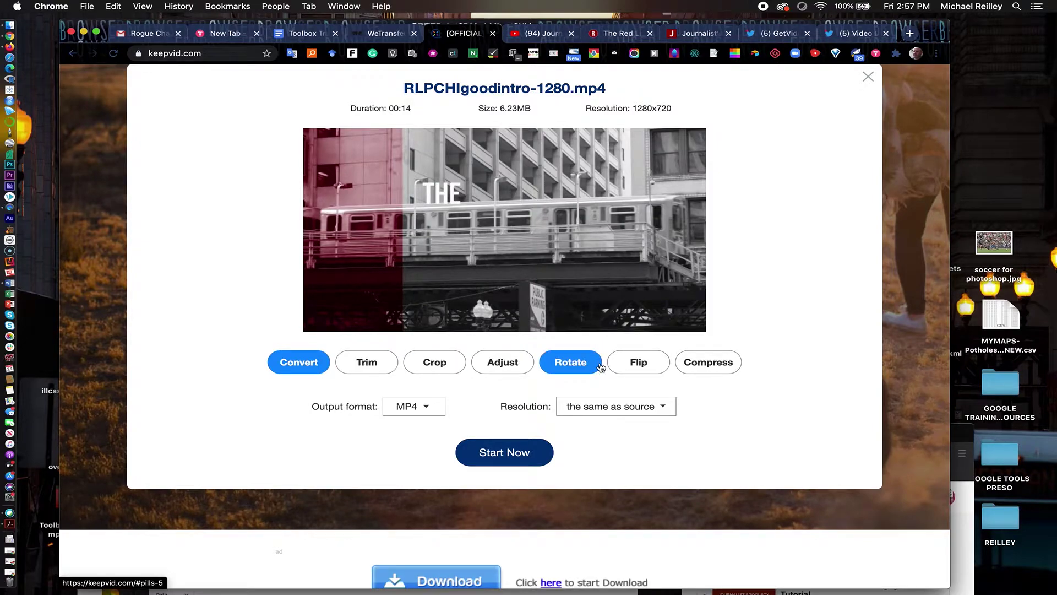
Set KeepVid's output format to Video > WMV and start the conversion
left_click(429, 410)
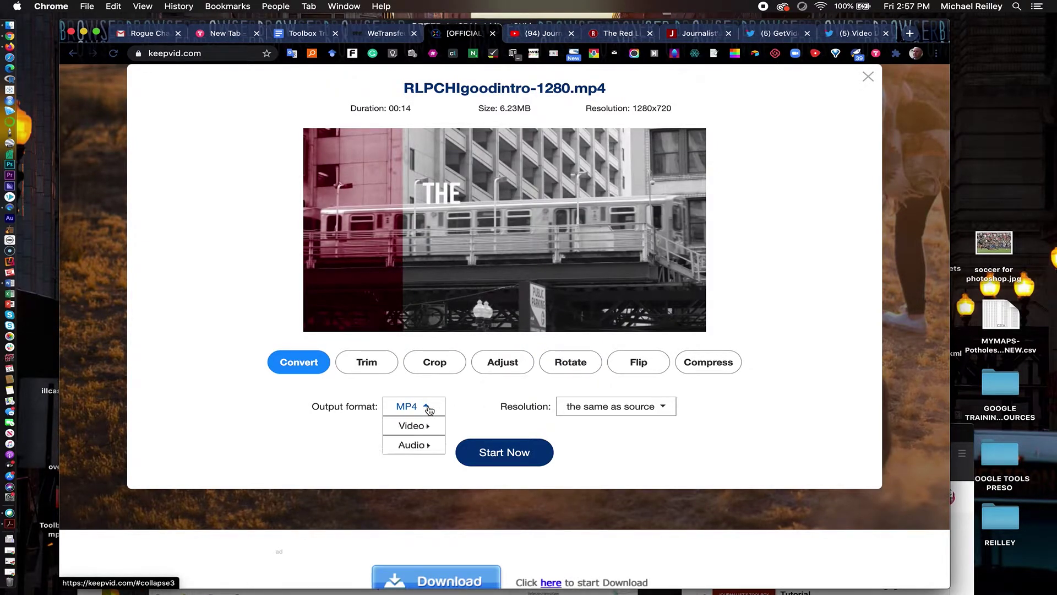
left_click(414, 446)
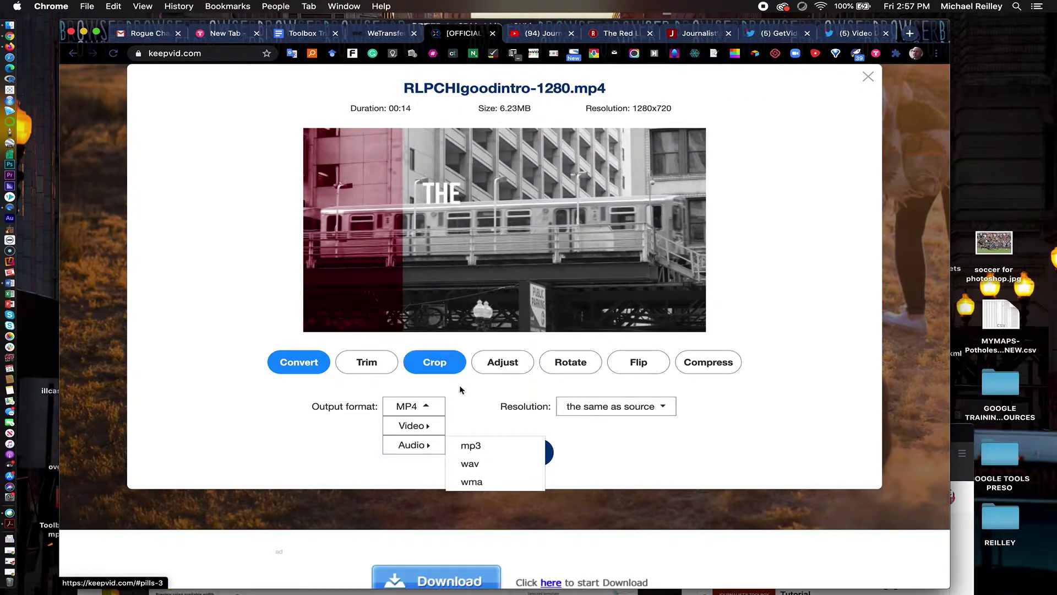
mouse_move(426, 427)
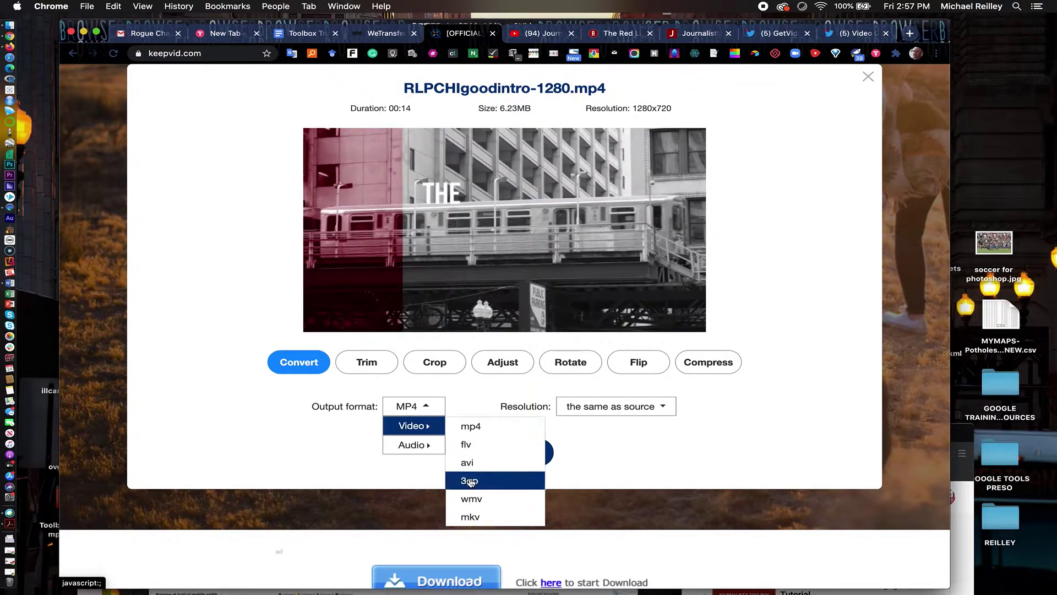
left_click(472, 499)
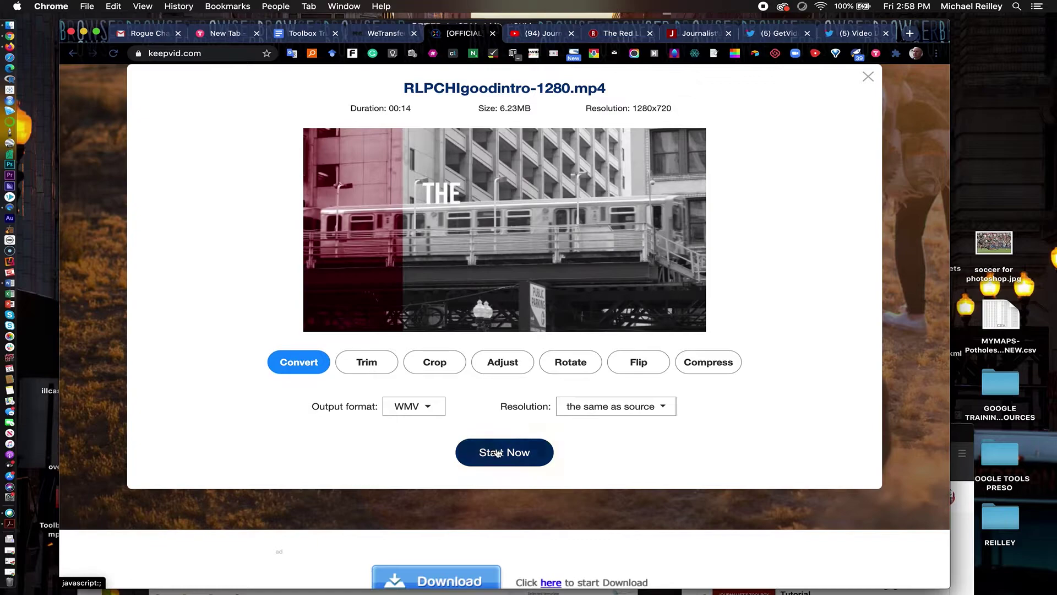
left_click(500, 453)
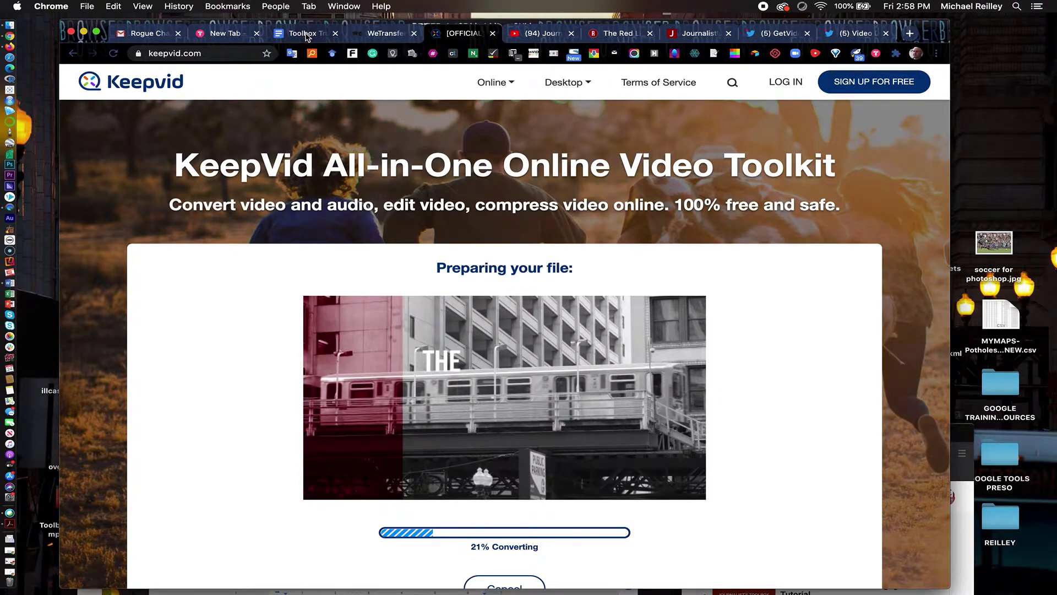
Return to the Toolbox Trainings doc and scroll down to the browser plug-ins list
left_click(307, 34)
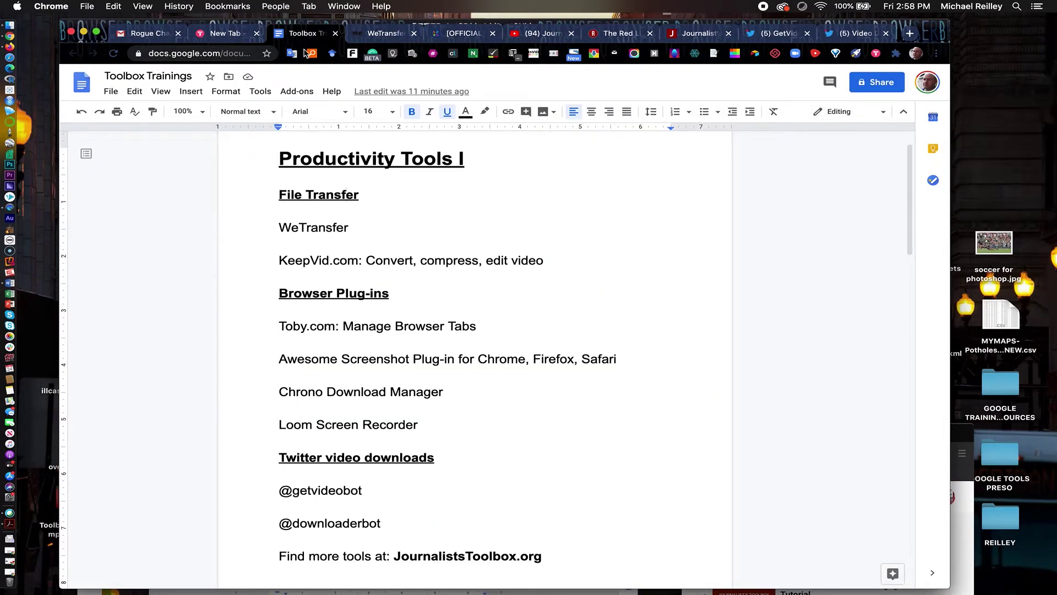
scroll(368, 304, "down", 5)
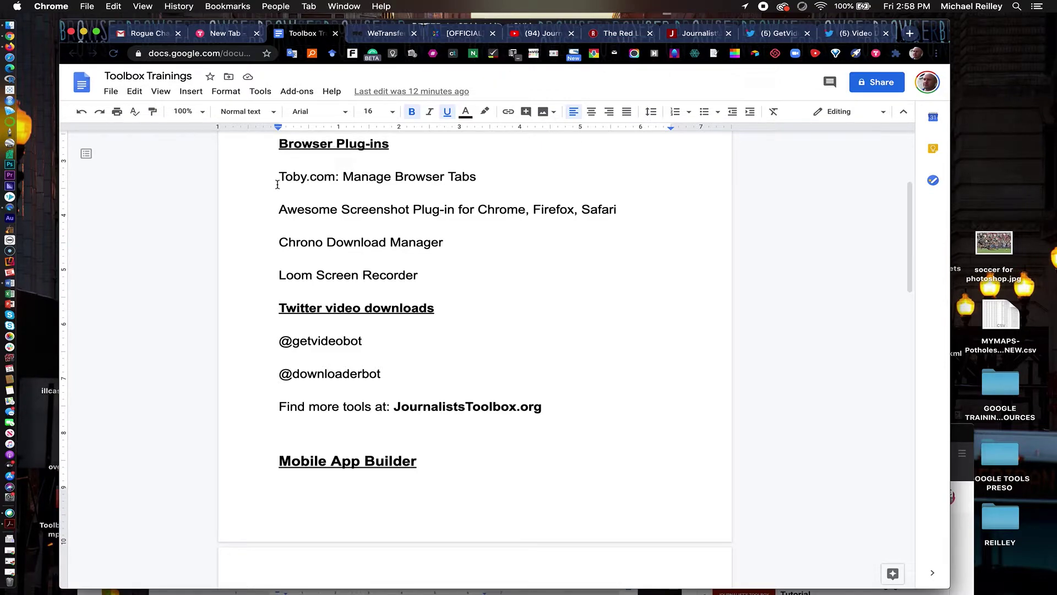
Switch to the Toby collections page and scroll to the Google Webinars collection
left_click(223, 34)
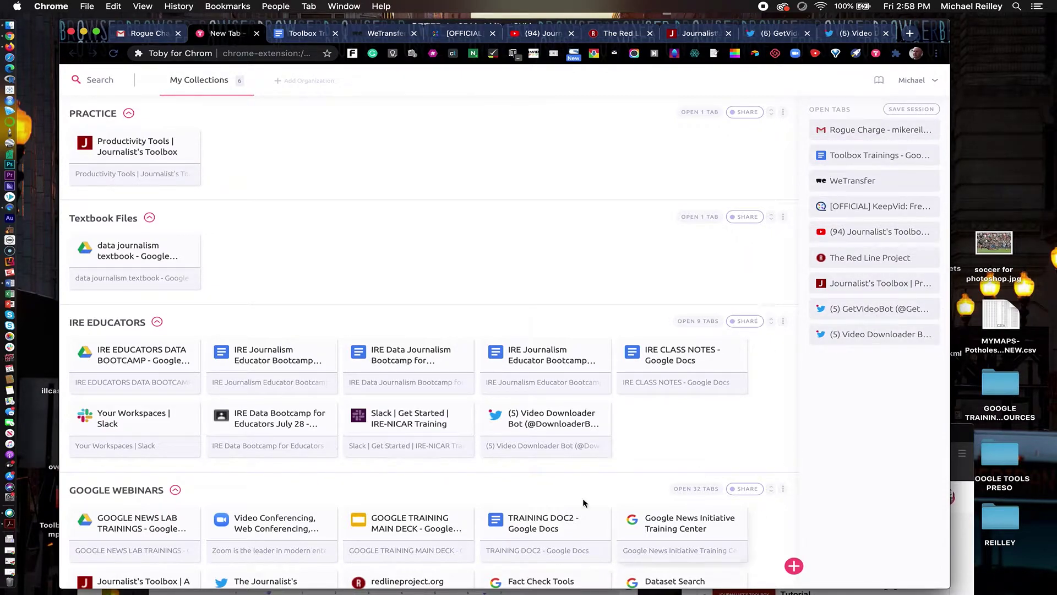
scroll(518, 475, "down", 2)
scroll(518, 475, "down", 15)
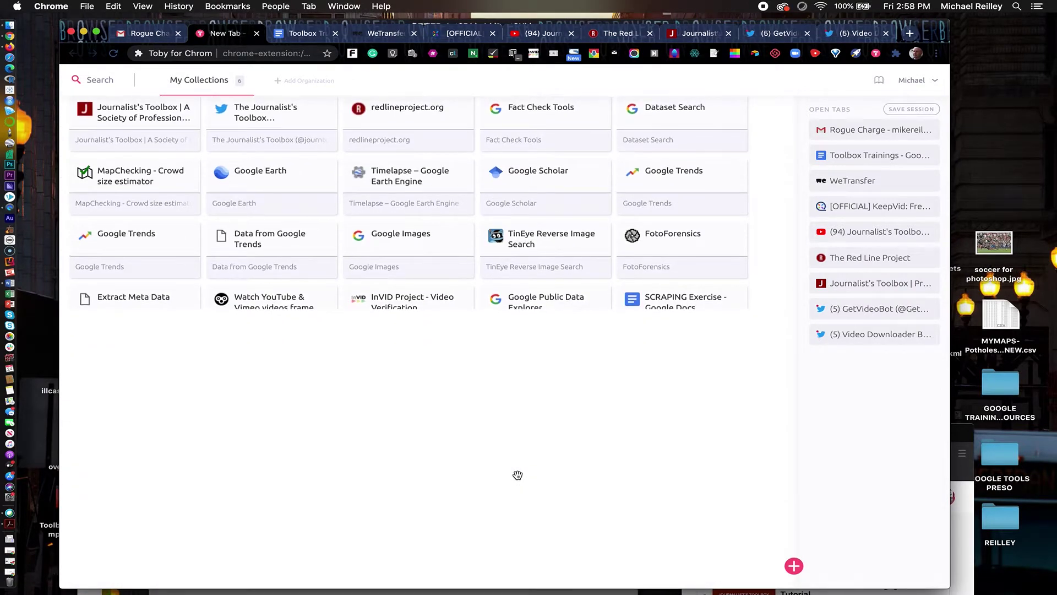
scroll(517, 475, "up", 4)
scroll(517, 475, "up", 3)
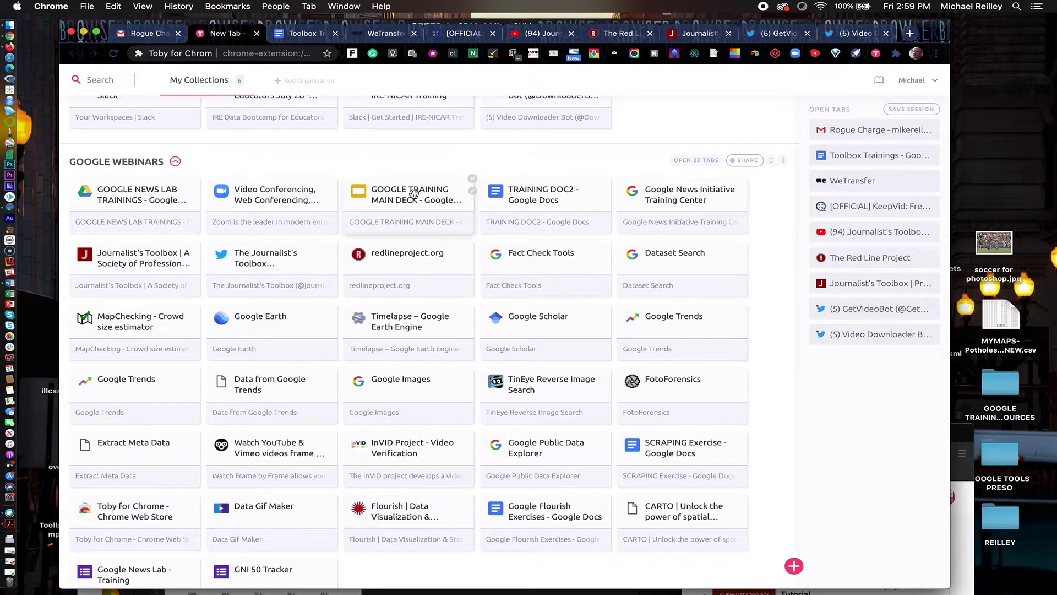
Open the Google Training Main Deck saved tab, close it, and return to Toby
left_click(414, 194)
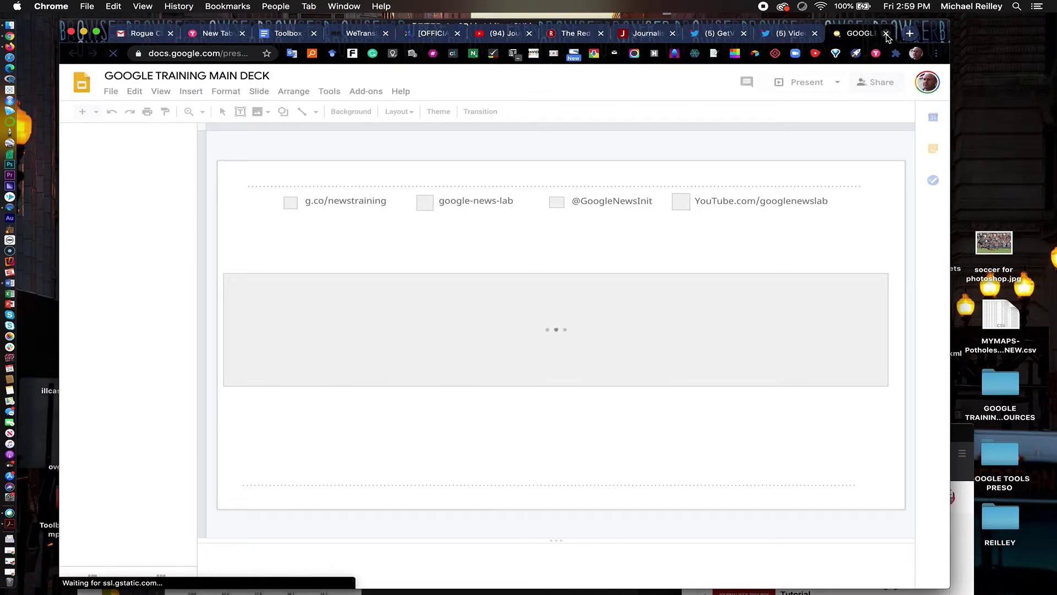
left_click(886, 33)
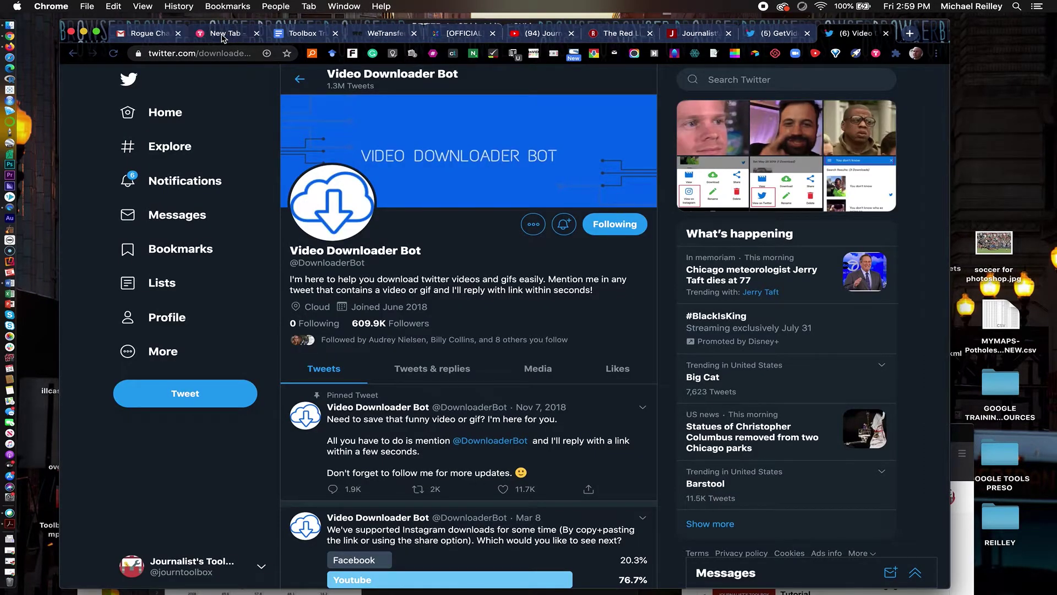
left_click(223, 35)
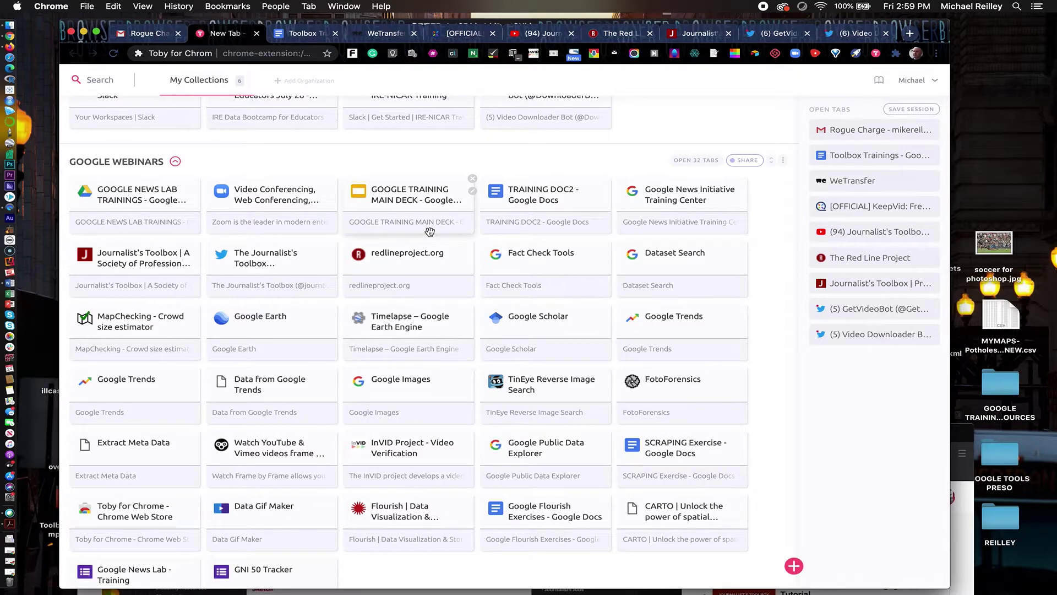
scroll(661, 330, "down", 1)
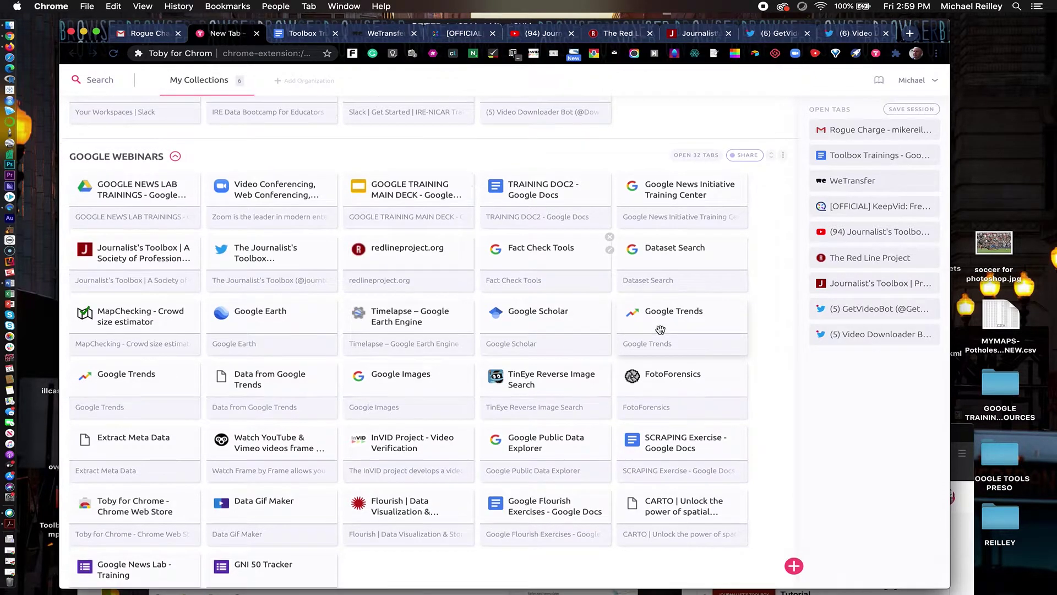
scroll(771, 485, "down", 3)
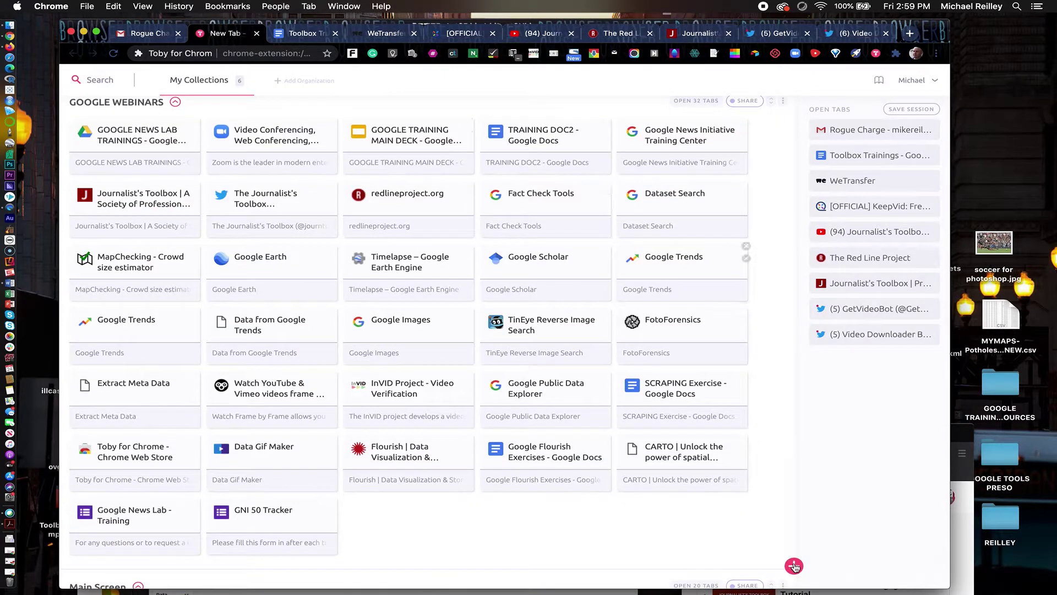
Create a new Toby collection titled PRACTICE 2
left_click(794, 566)
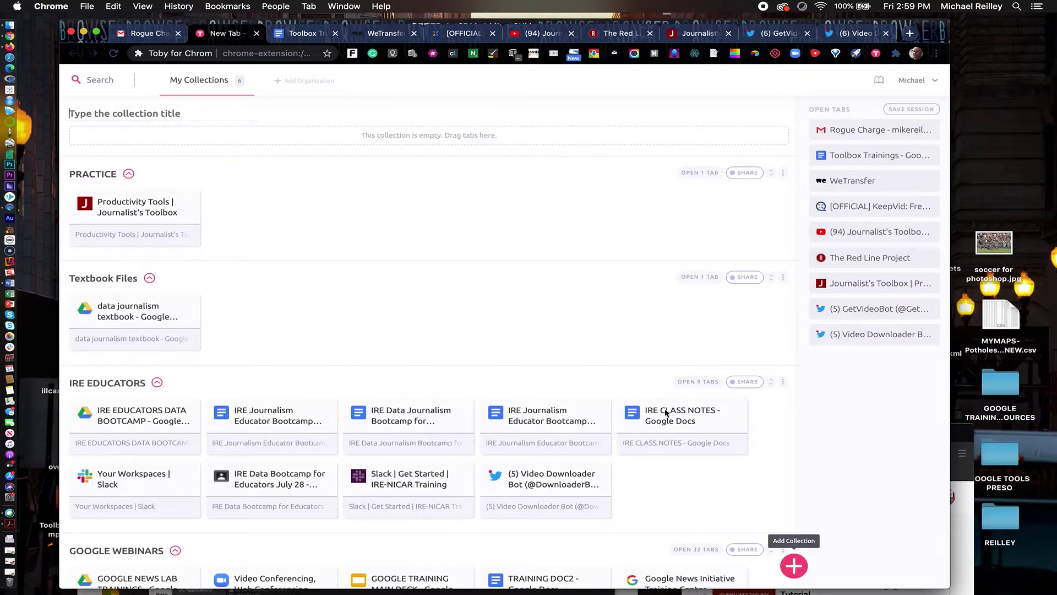
left_click(116, 110)
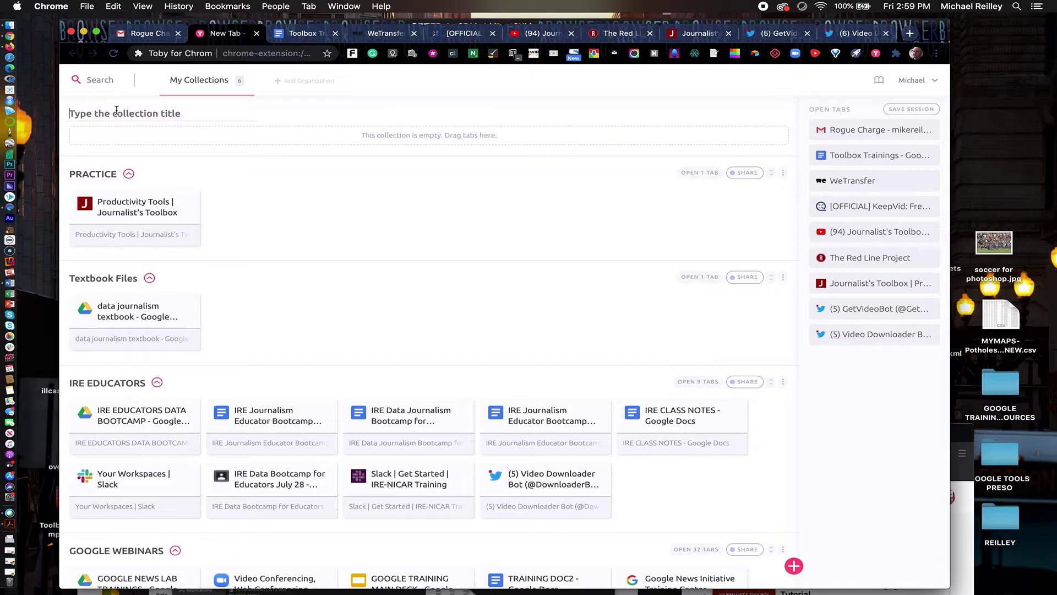
type("PRACTICE 2")
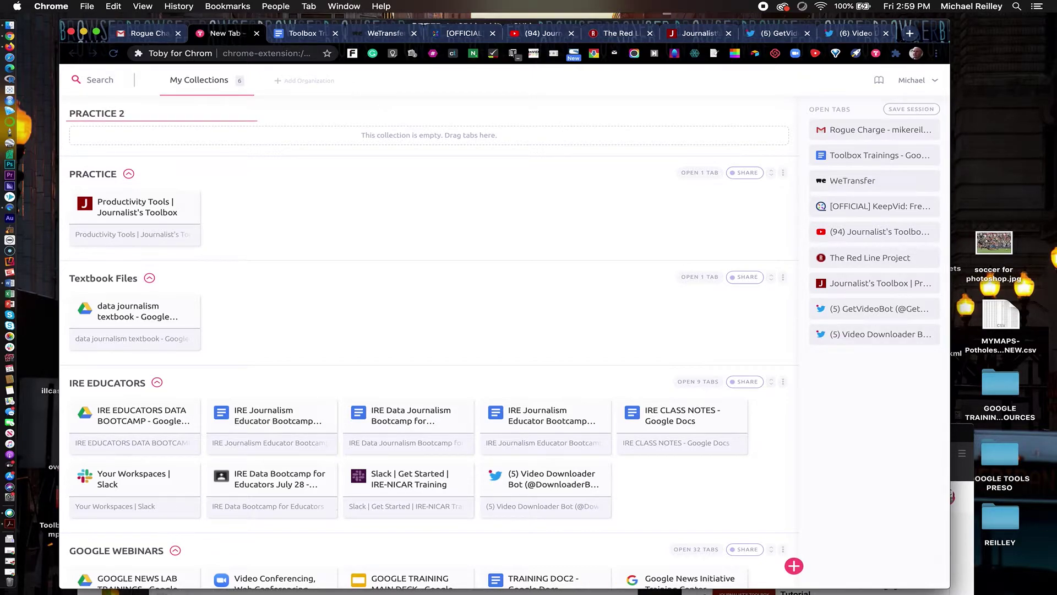
key("Return")
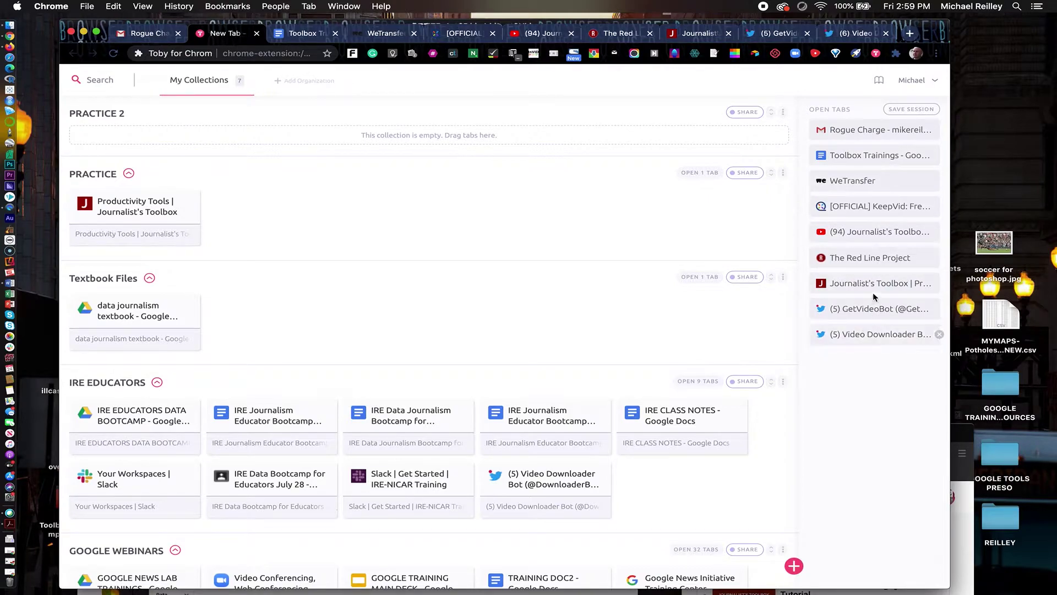
Drag the Journalist's Toolbox YouTube tab into PRACTICE 2, then open a new tab
left_click(855, 260)
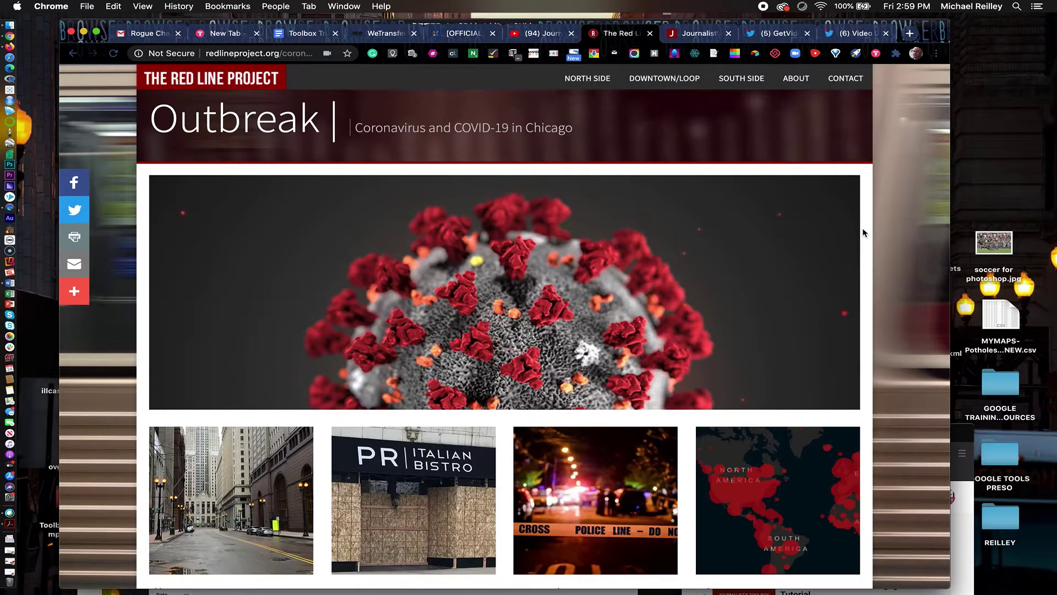
left_click(223, 37)
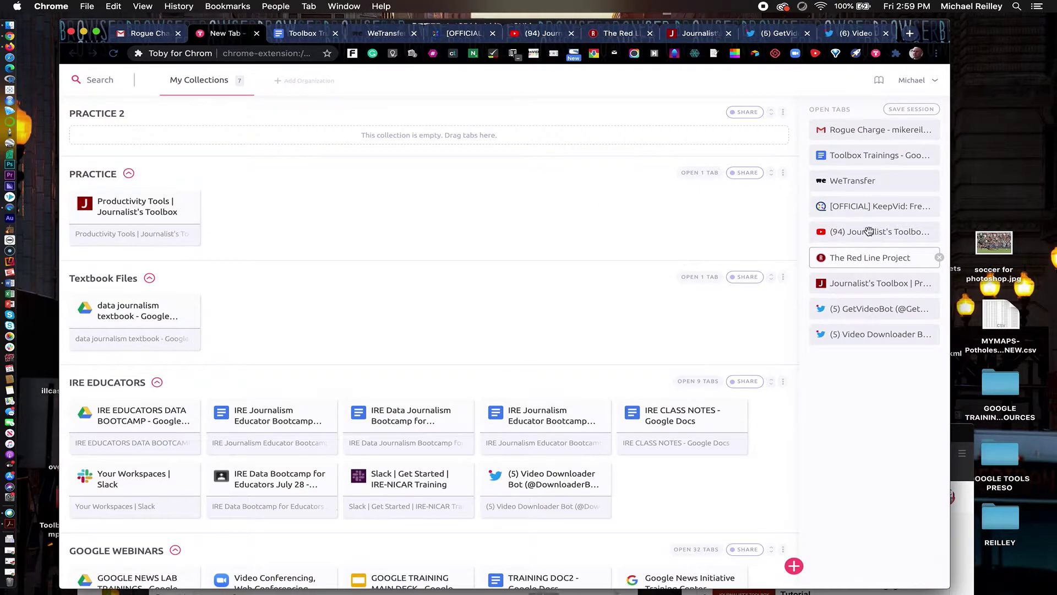
left_click_drag(862, 231, 531, 137)
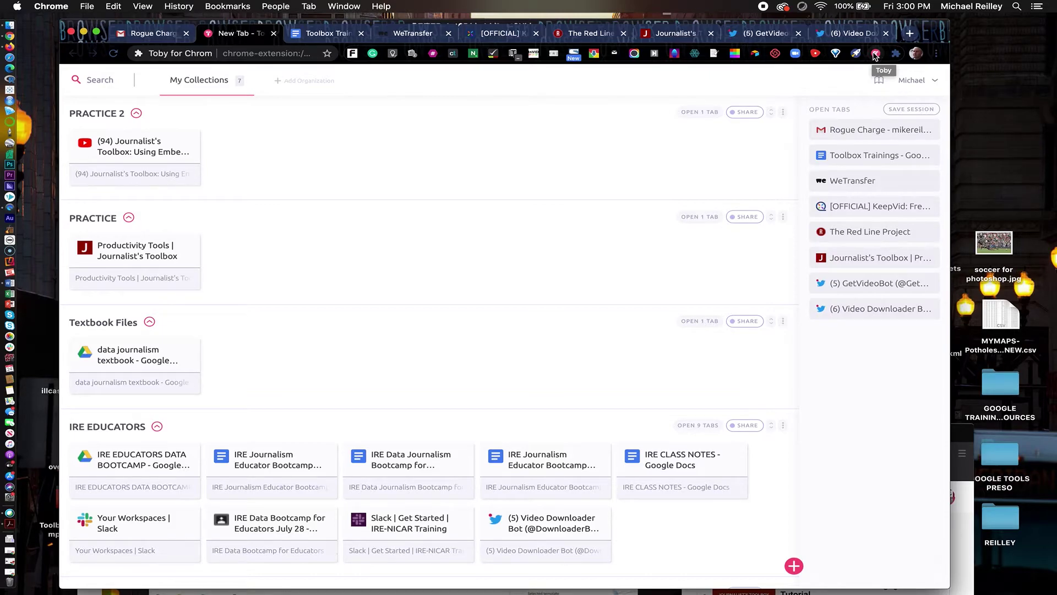
left_click(910, 33)
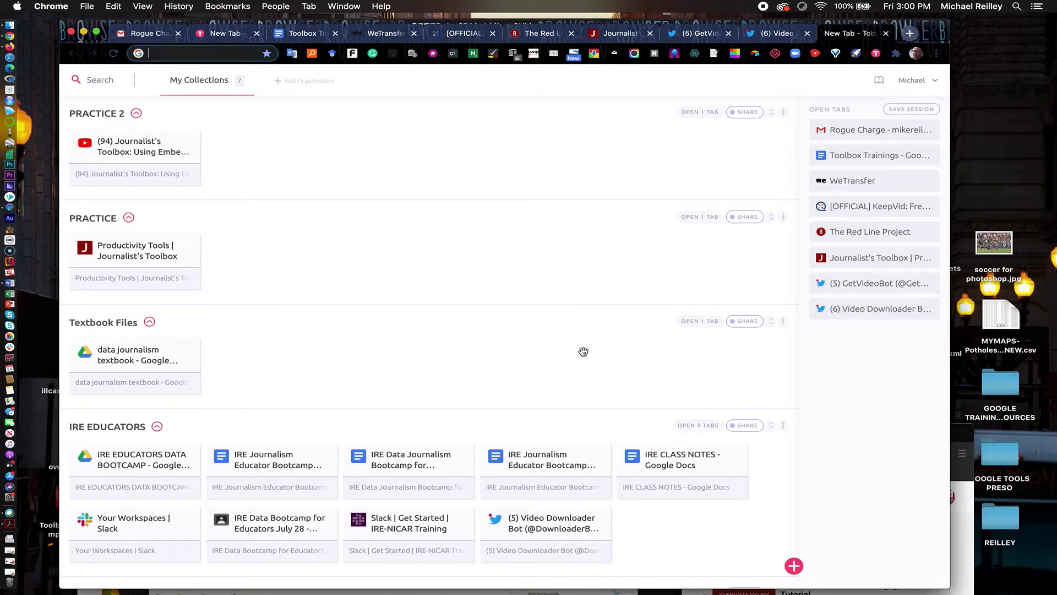
Check the finished KeepVid conversion, then close the KeepVid and WeTransfer tabs
left_click(458, 35)
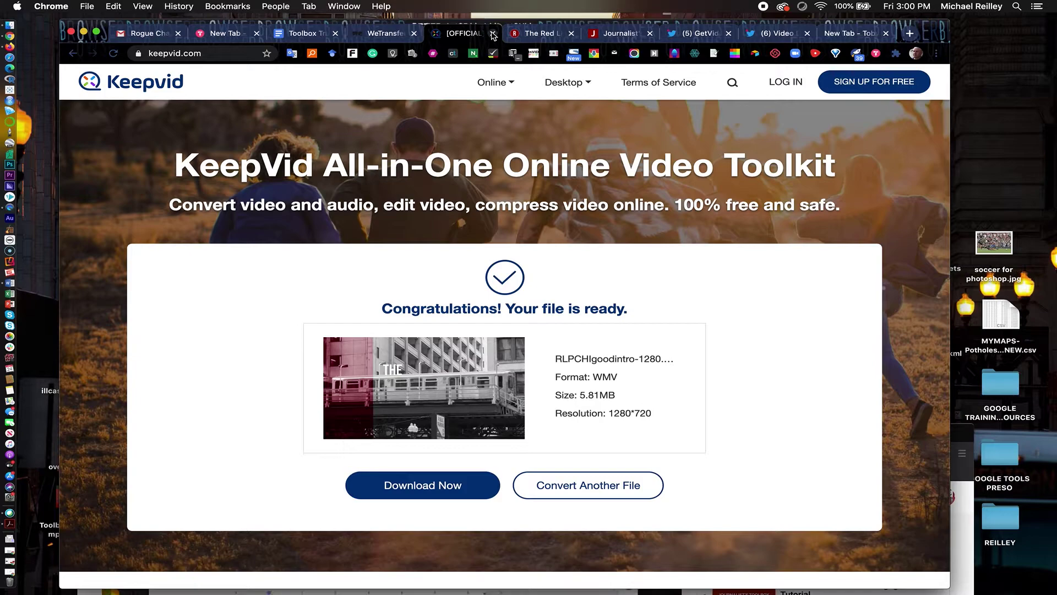
left_click(493, 34)
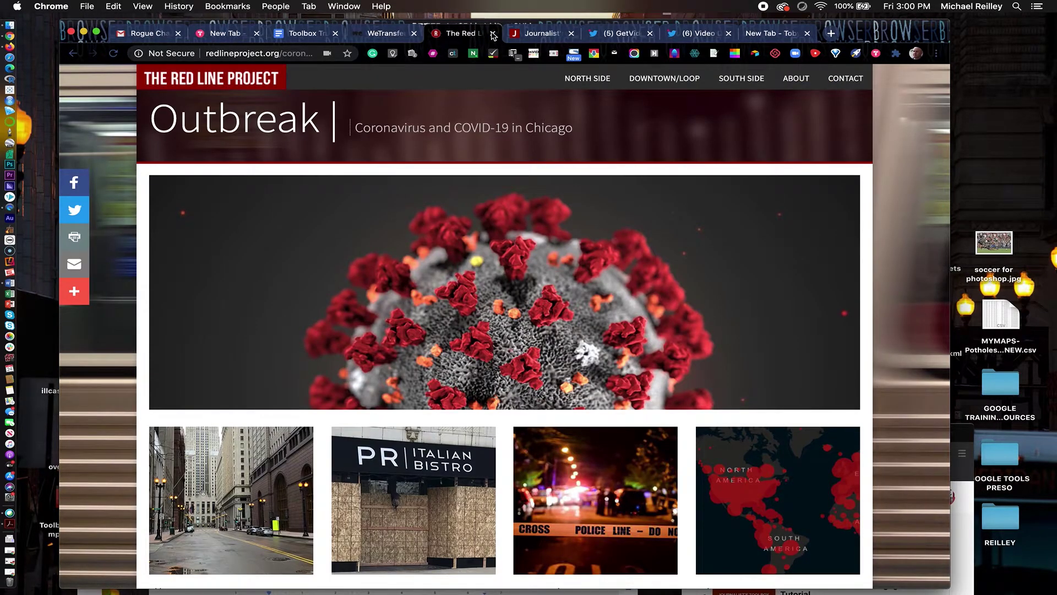
left_click(415, 34)
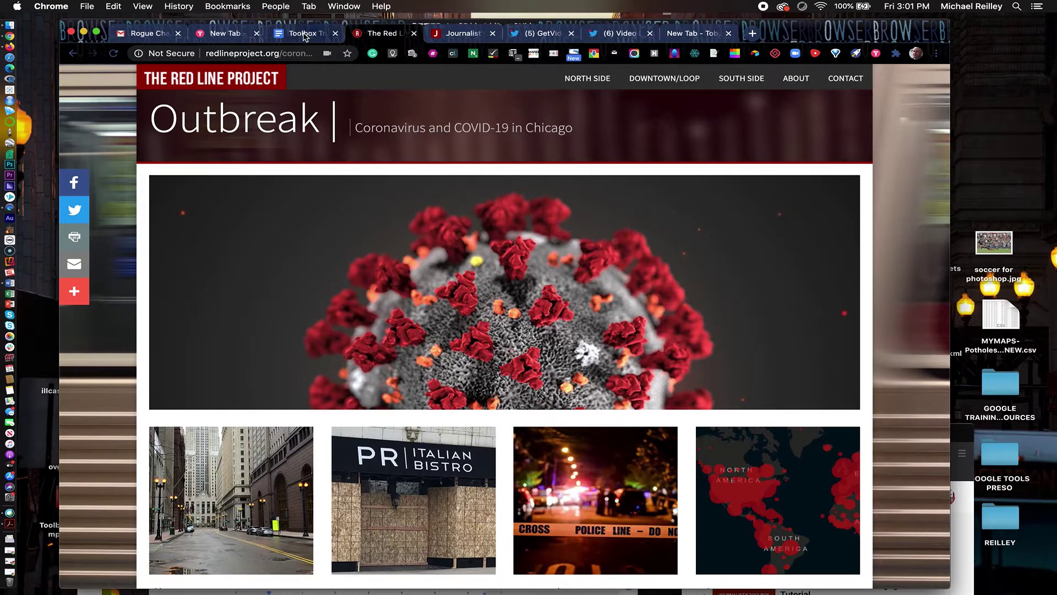
left_click(305, 34)
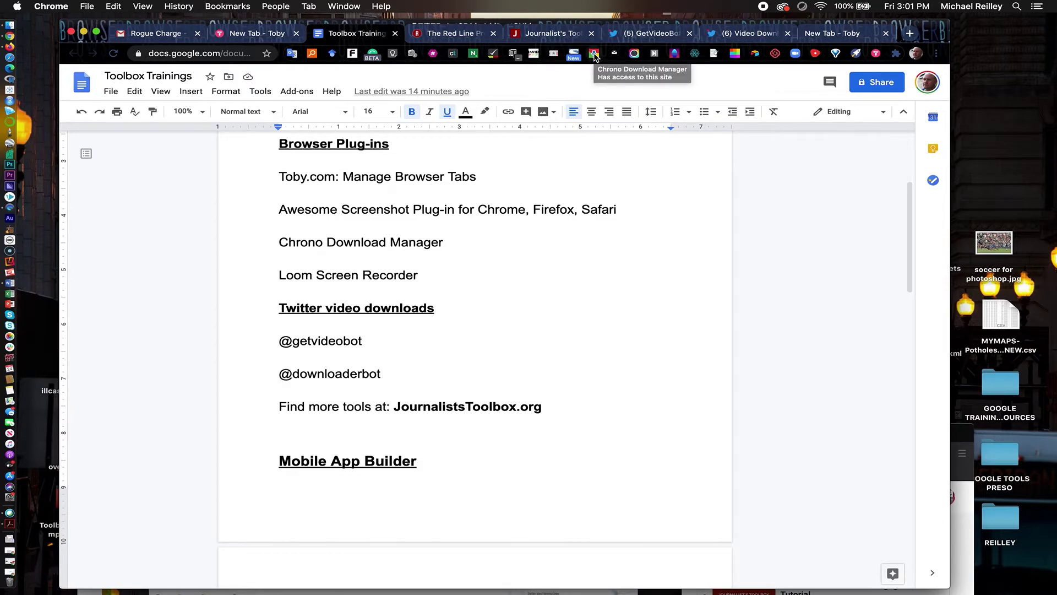
Look over Chrono's list of recent downloads, then dismiss the popup
left_click(594, 54)
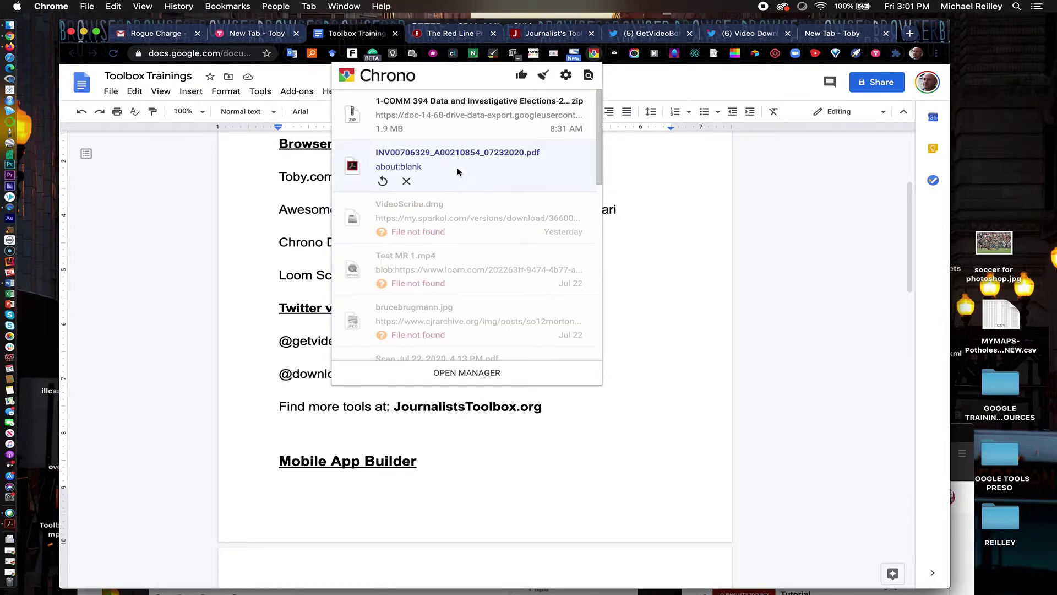
mouse_move(391, 209)
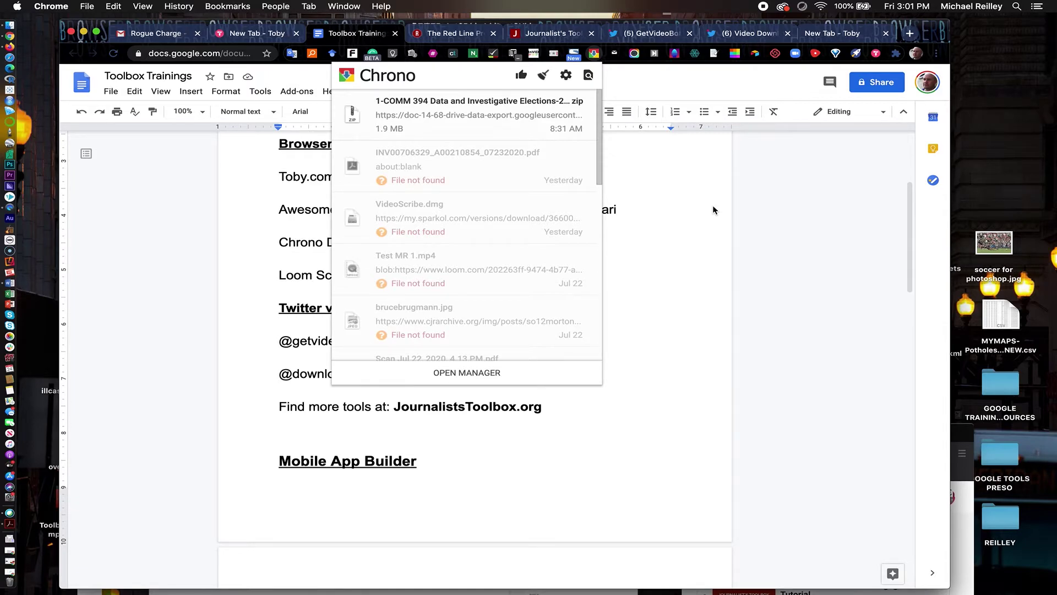
left_click(714, 207)
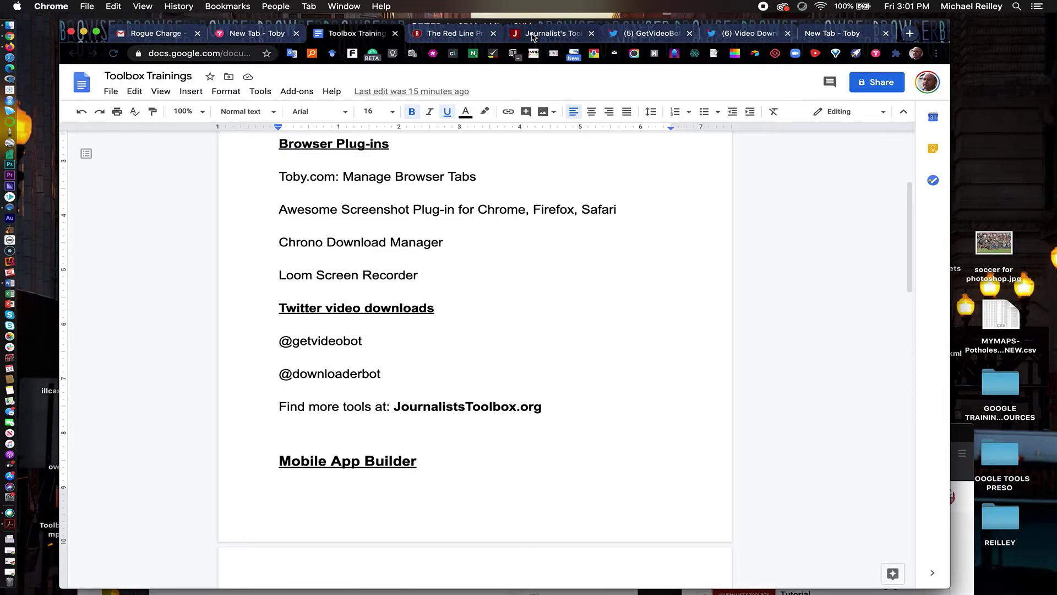
left_click(532, 36)
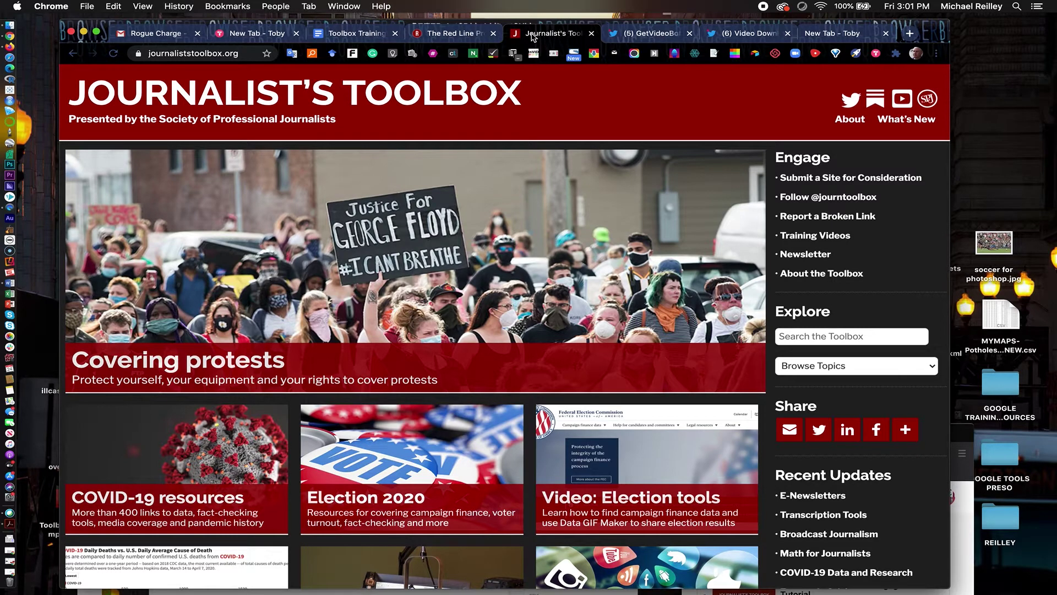
On the Journalist's Toolbox homepage, open the Awesome Screenshot capture menu
left_click(339, 35)
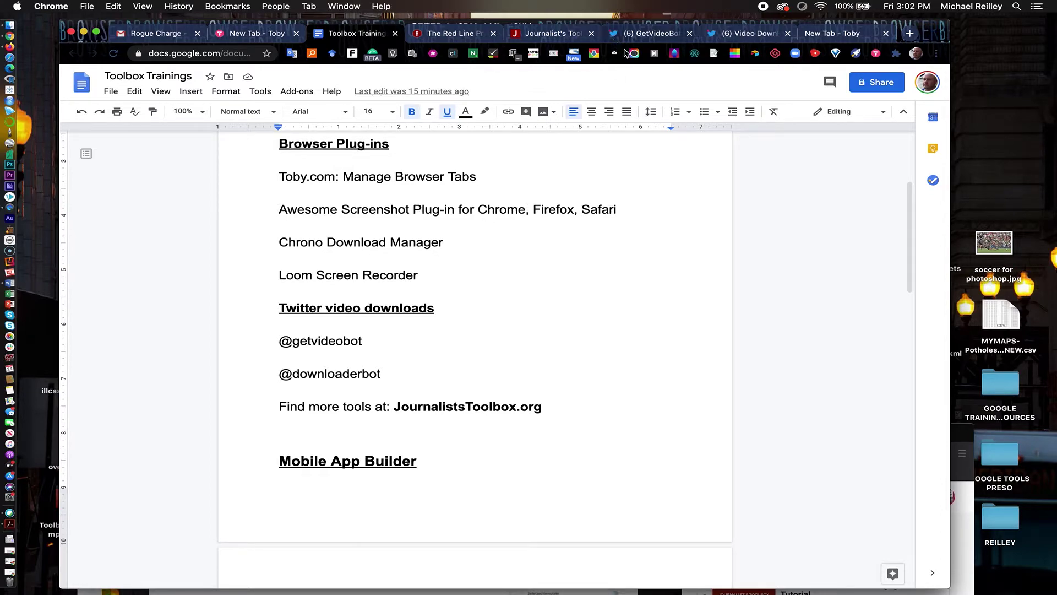
left_click(536, 35)
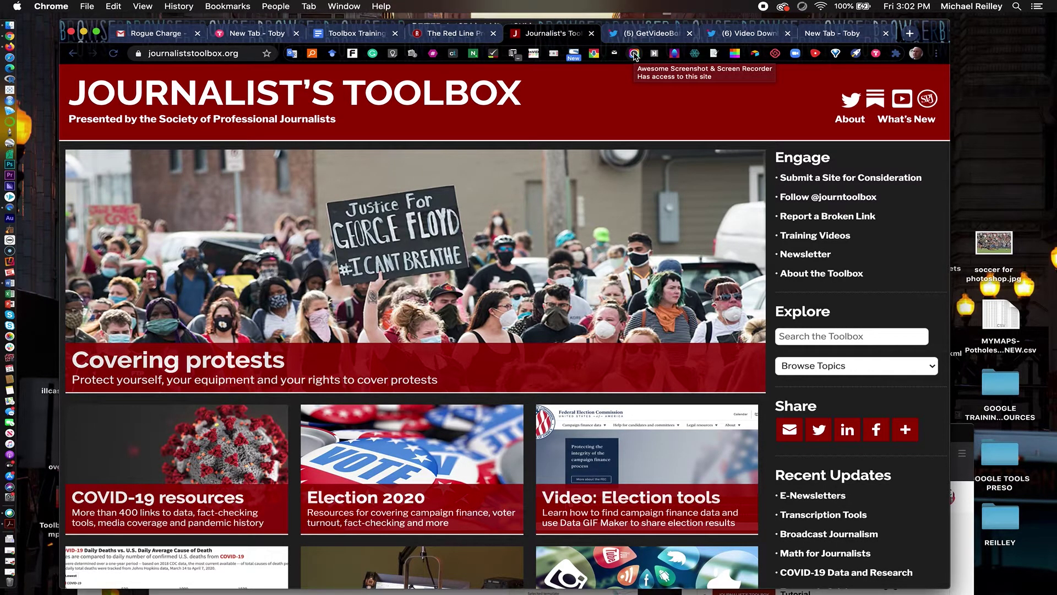
left_click(635, 55)
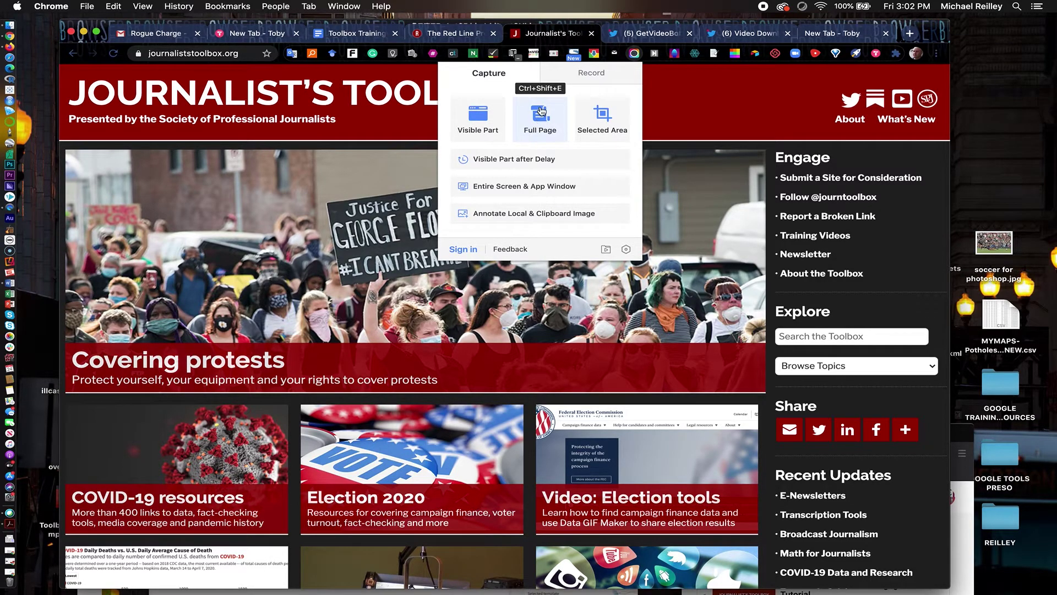
Capture the full Journalist's Toolbox page and download it as an image
left_click(541, 125)
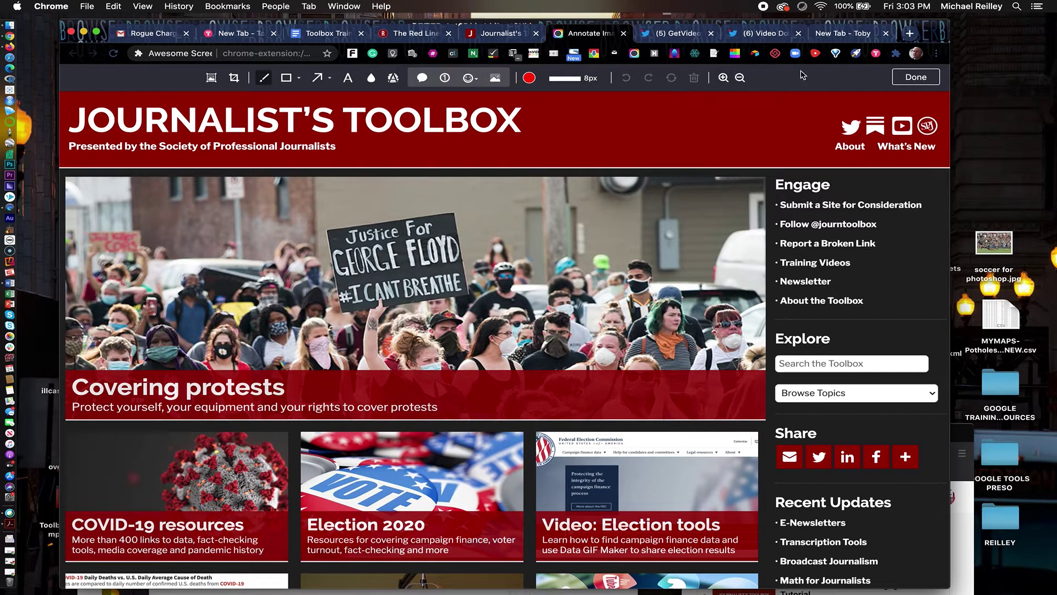
left_click(916, 78)
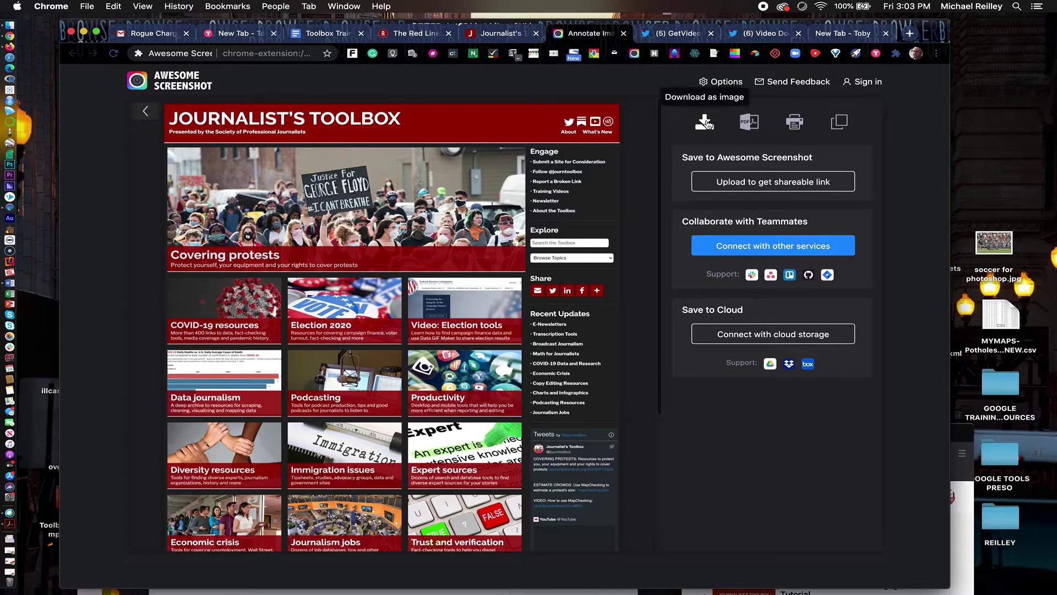
left_click(706, 123)
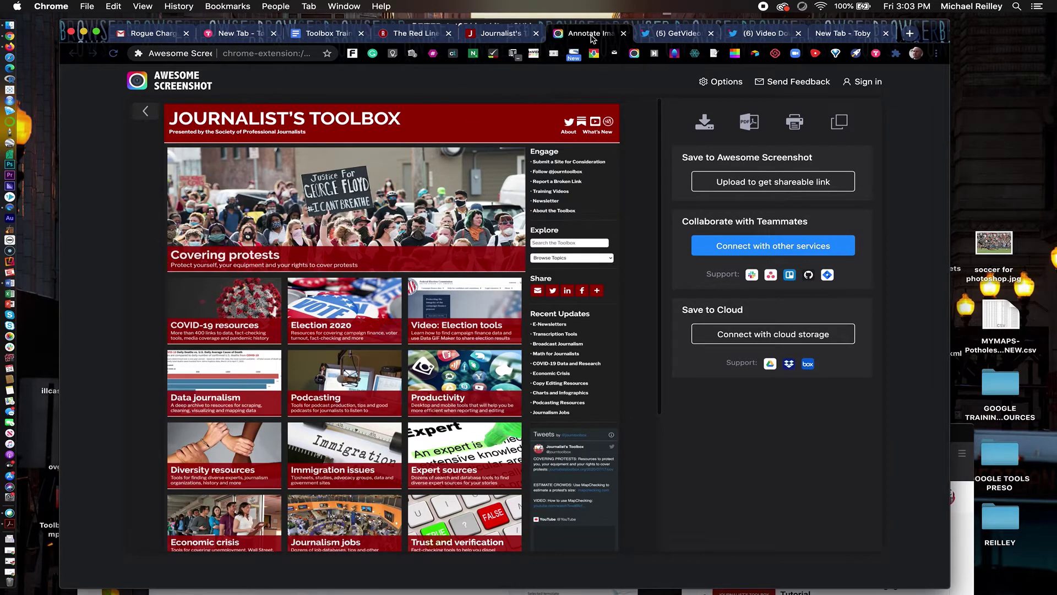
Close the screenshot editor, return to Toolbox Trainings, and dismiss the password notification
left_click(624, 34)
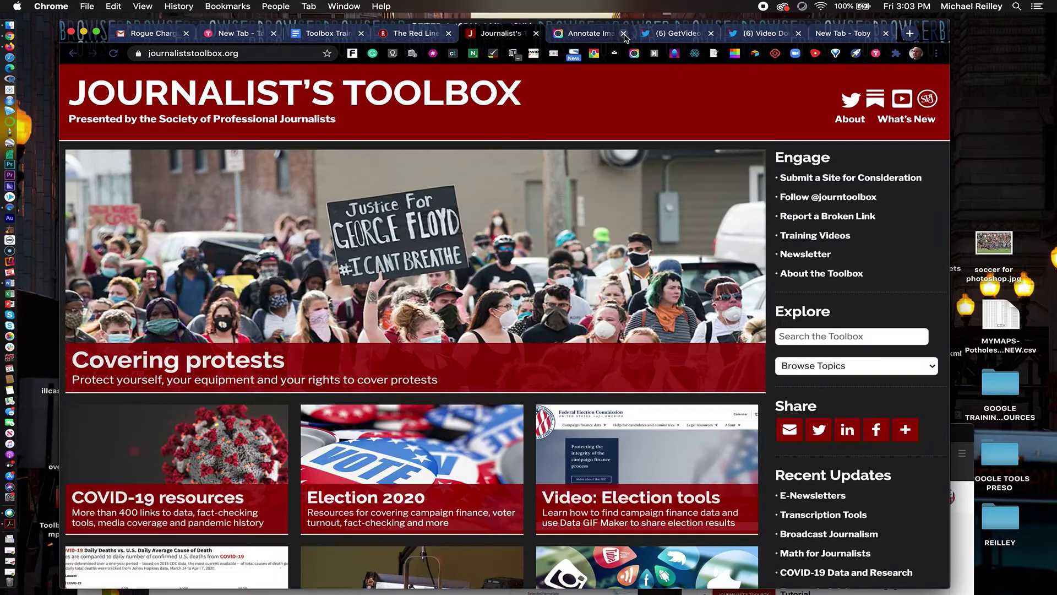
left_click(342, 36)
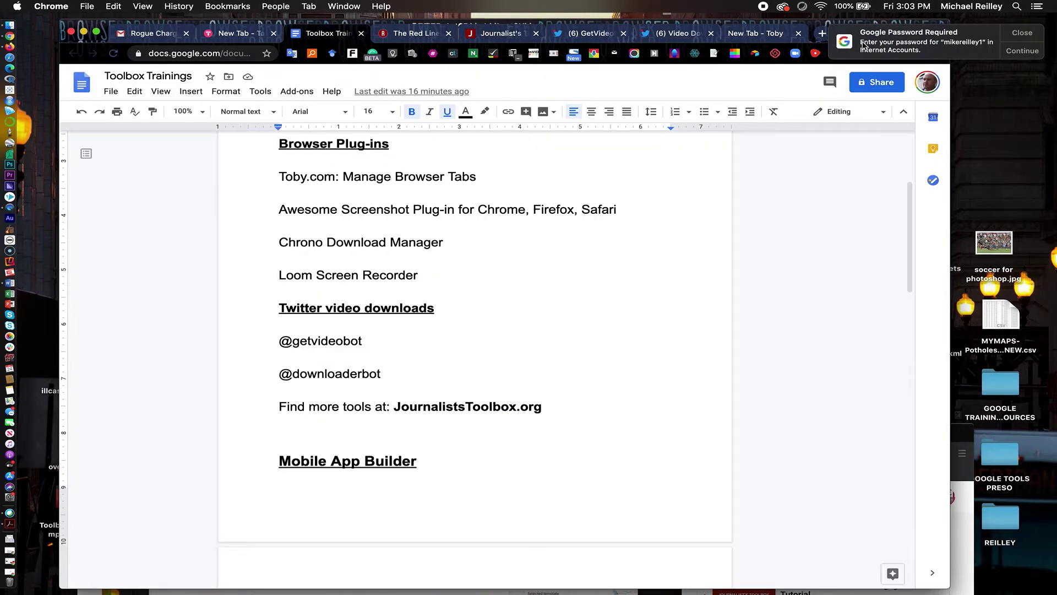
left_click(1037, 36)
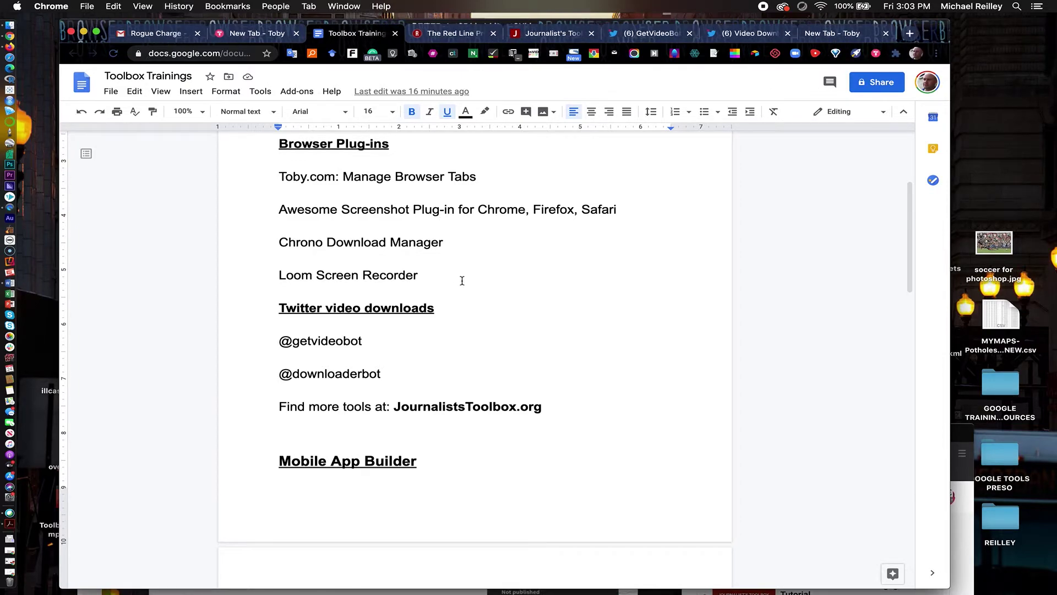
scroll(469, 311, "down", 3)
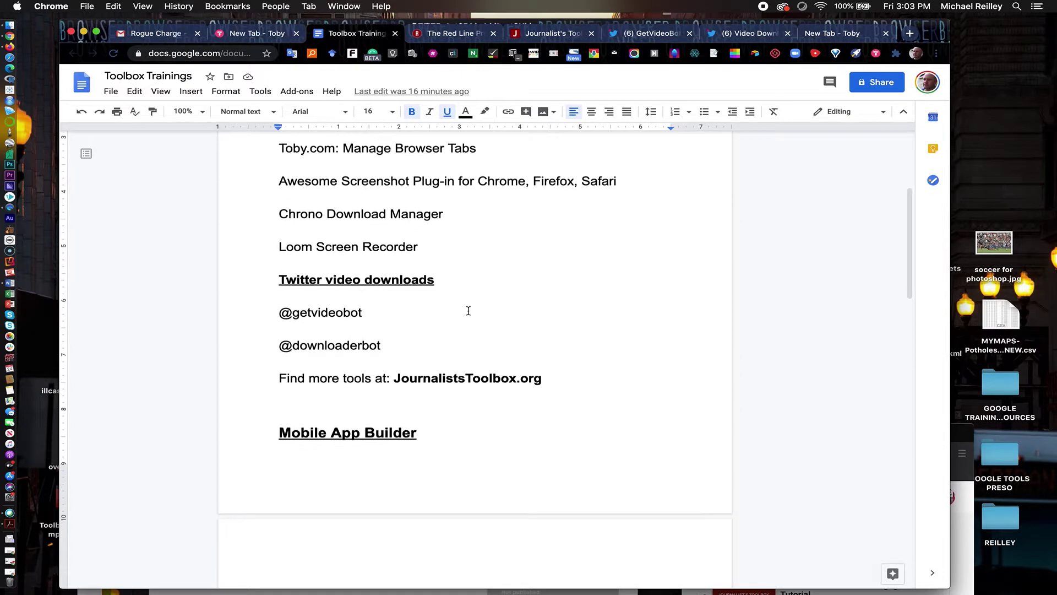
scroll(468, 311, "up", 2)
scroll(469, 312, "up", 5)
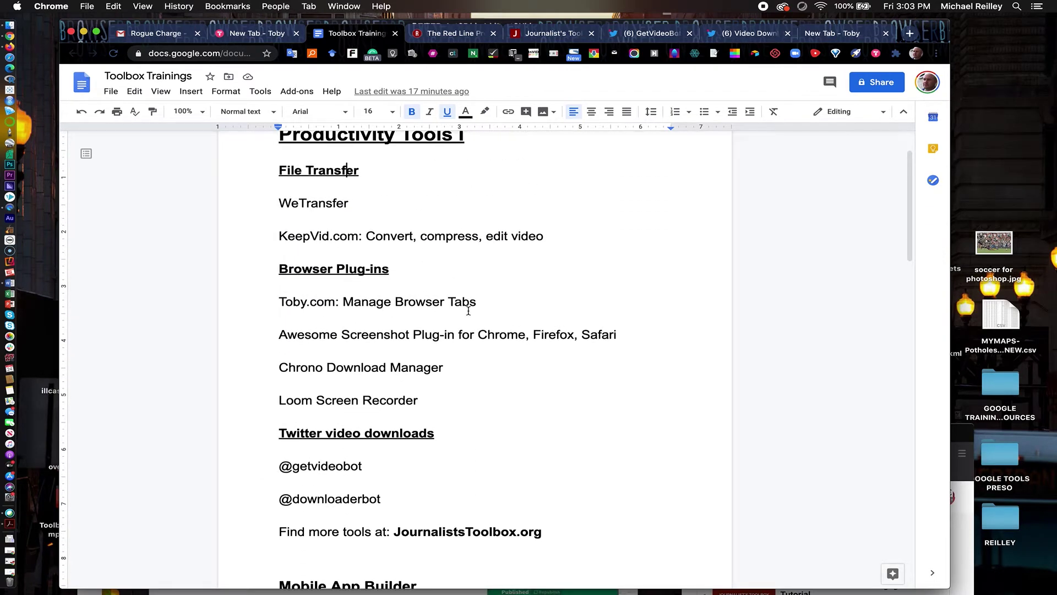
scroll(468, 311, "up", 1)
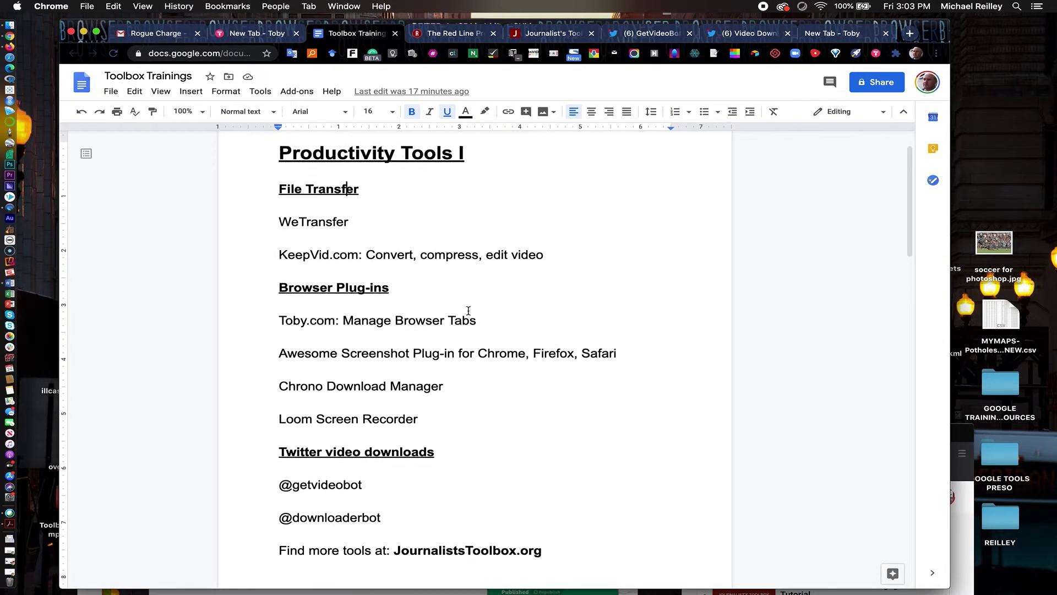
left_click(280, 486)
left_click_drag(298, 486, 366, 484)
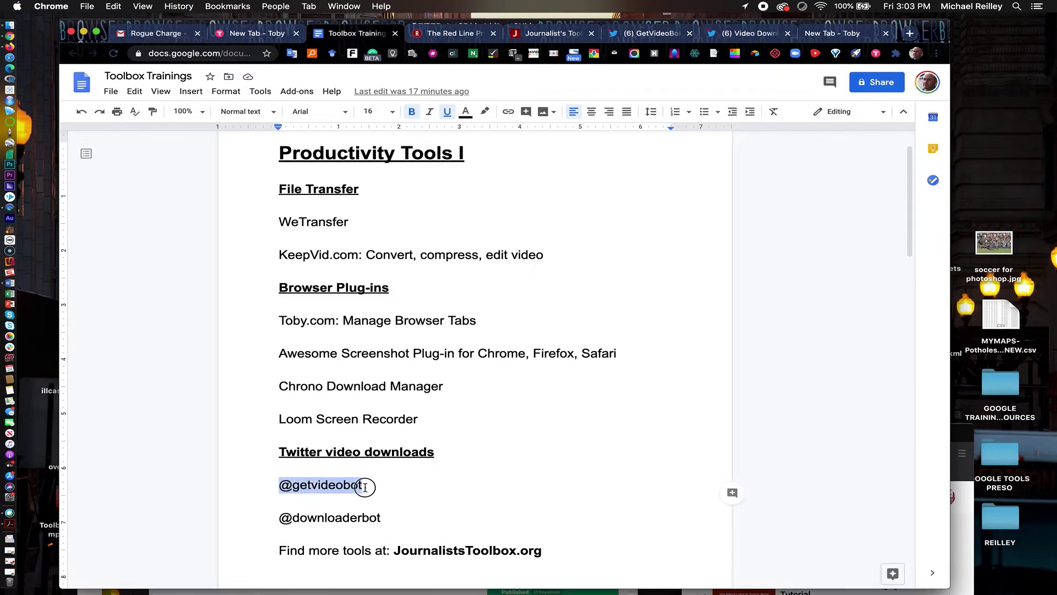
left_click(396, 521)
left_click_drag(395, 521, 275, 520)
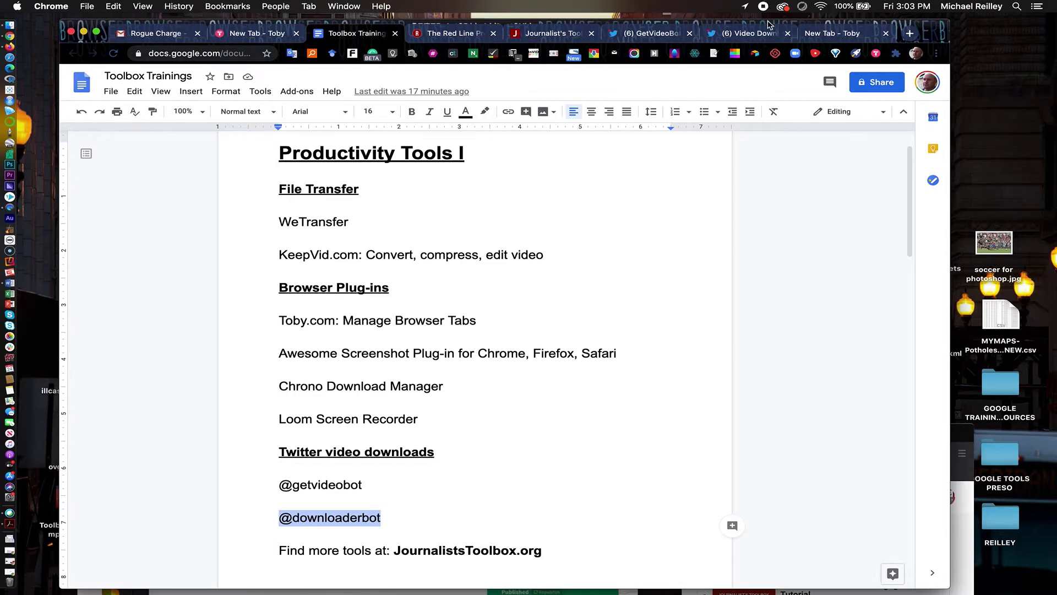
Start a reply to GetVideoBot's Jul 4 tweet, discard it, and return to Twitter Home
left_click(677, 41)
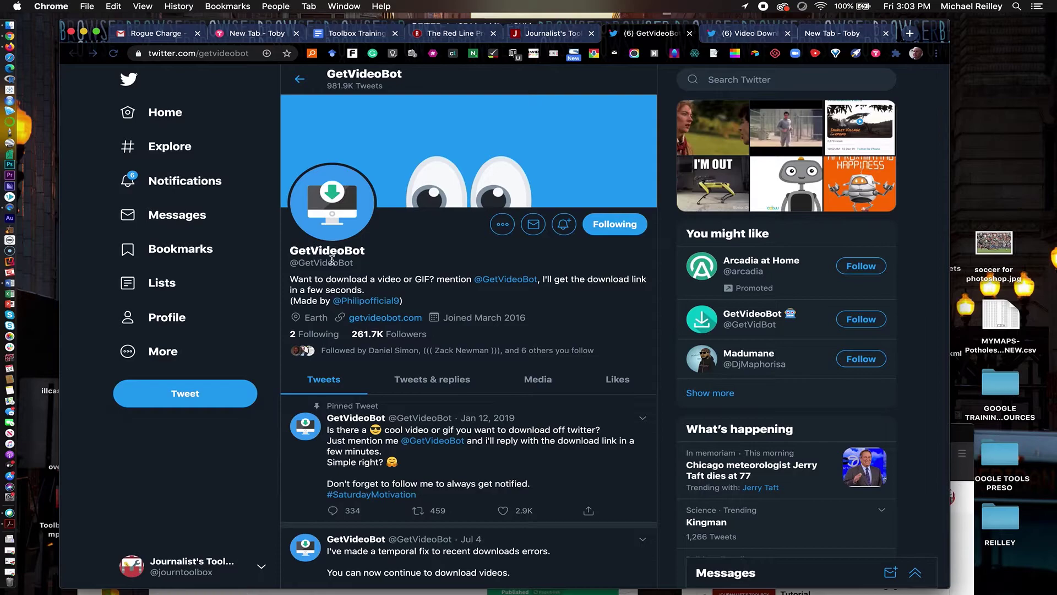
scroll(436, 437, "down", 5)
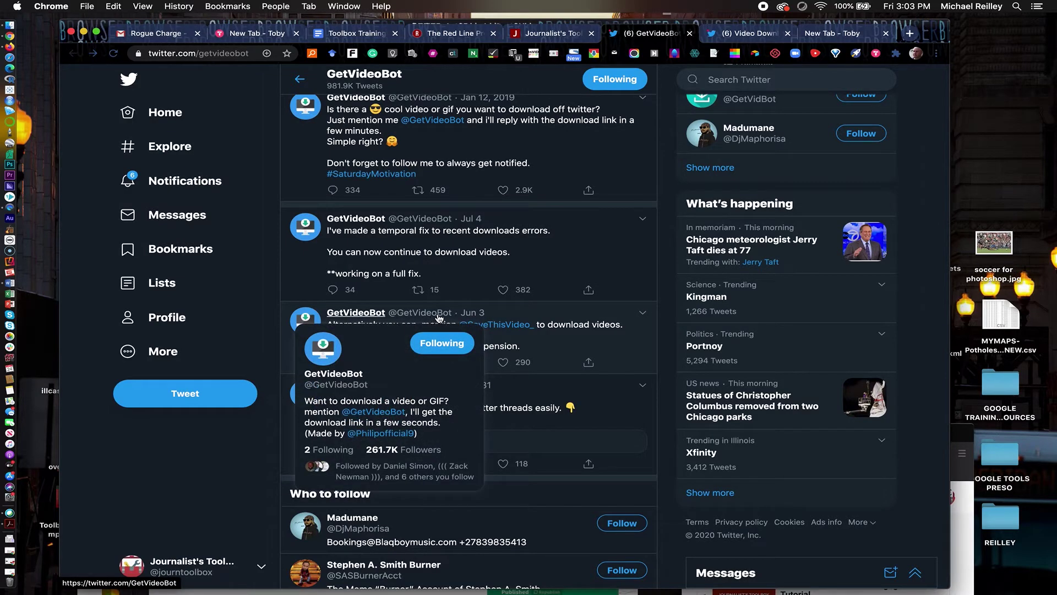
left_click(332, 291)
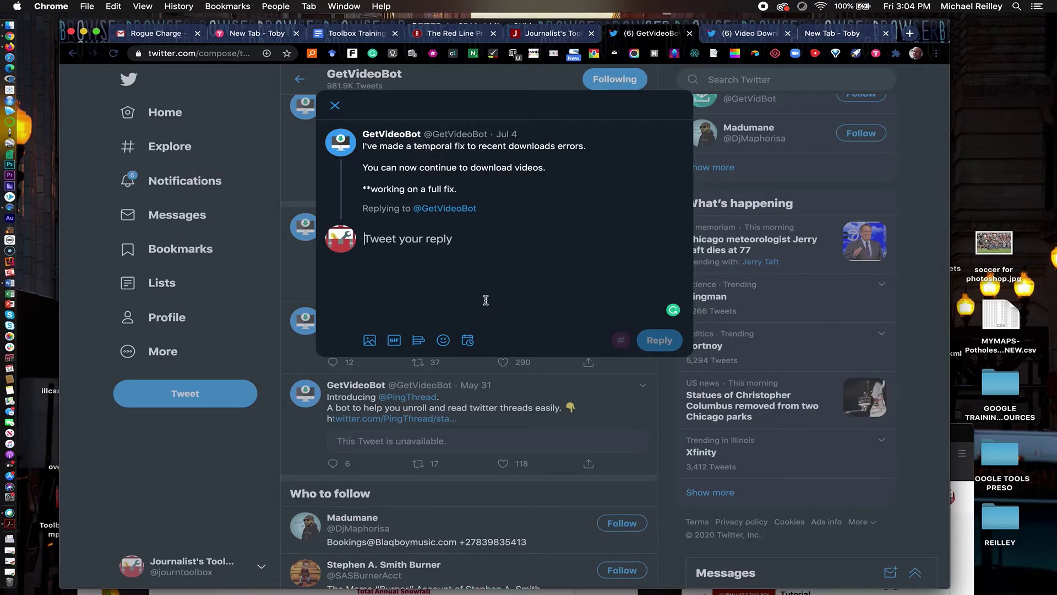
left_click(335, 106)
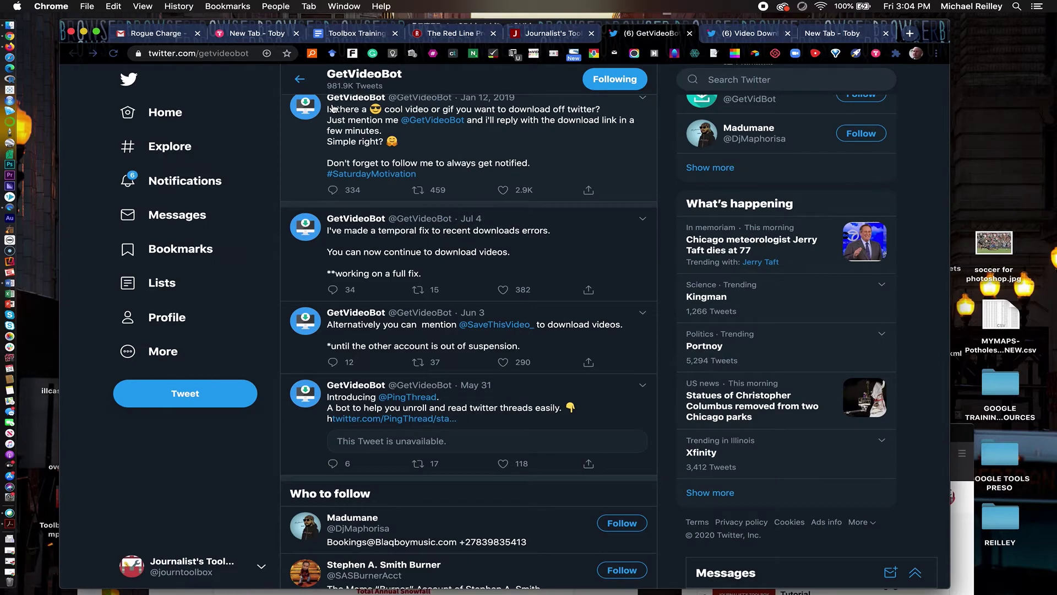
left_click(300, 79)
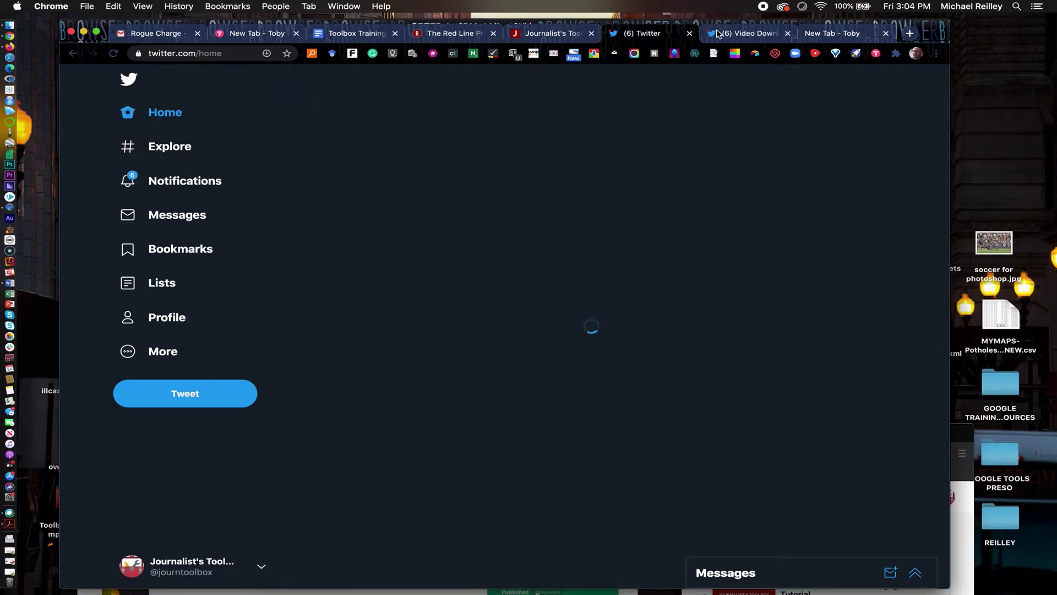
left_click(726, 33)
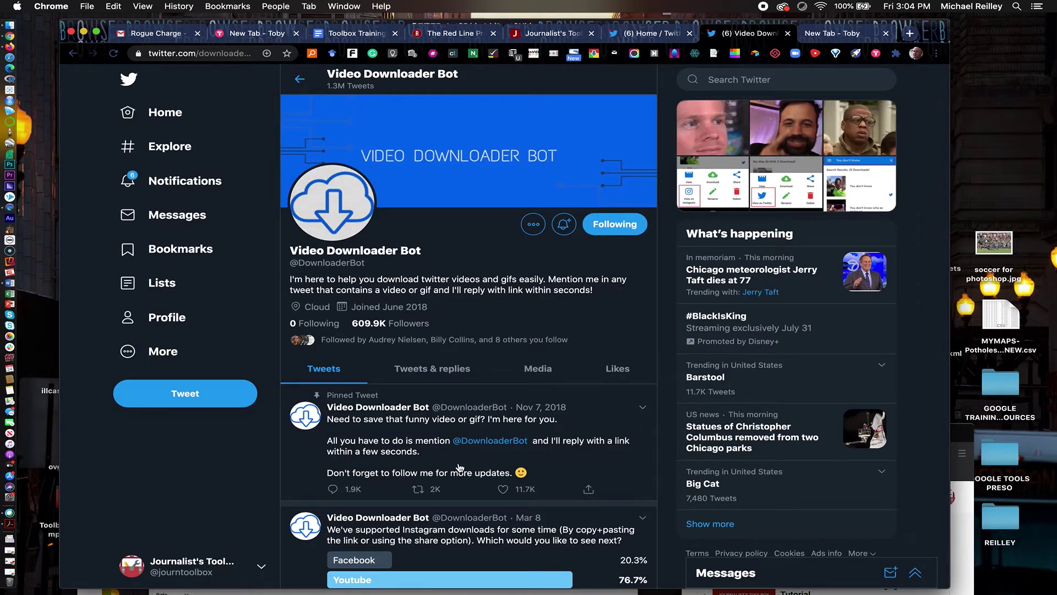
scroll(389, 519, "down", 2)
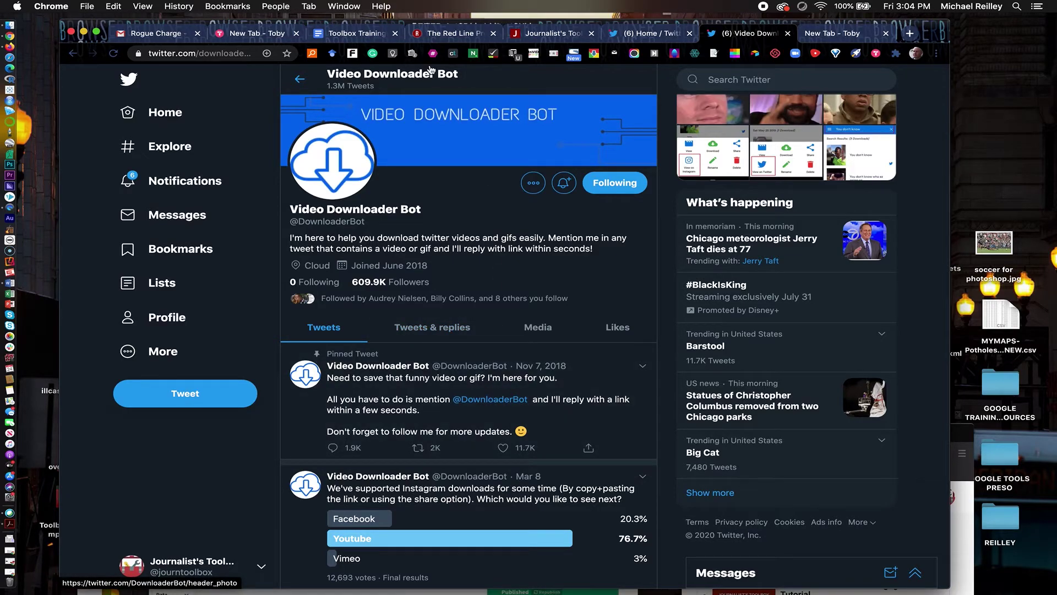
In Toolbox Trainings, highlight the Loom Screen Recorder line, then clear the selection
left_click(346, 34)
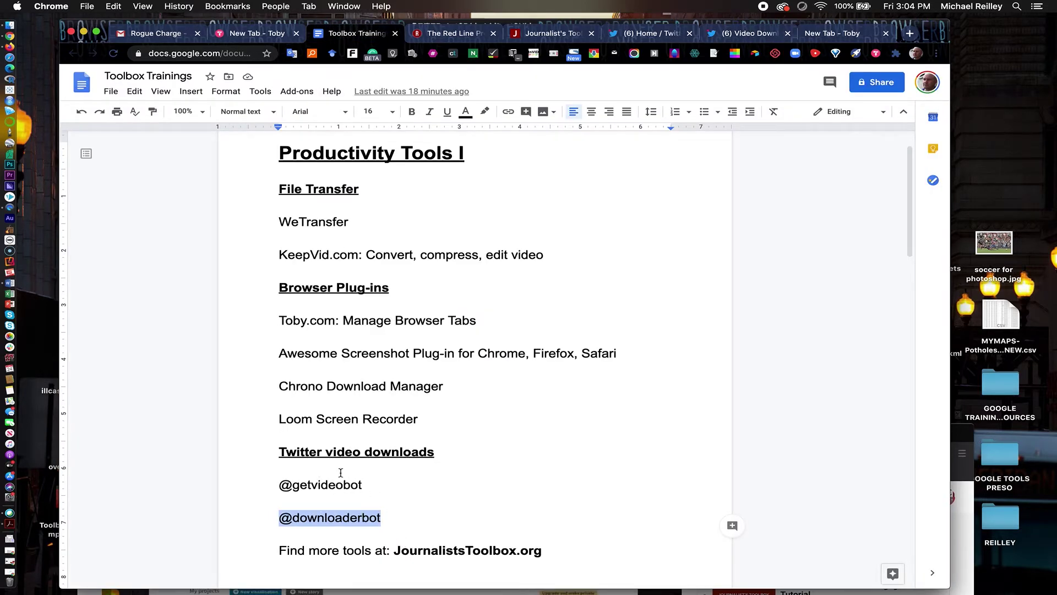
left_click_drag(432, 419, 264, 413)
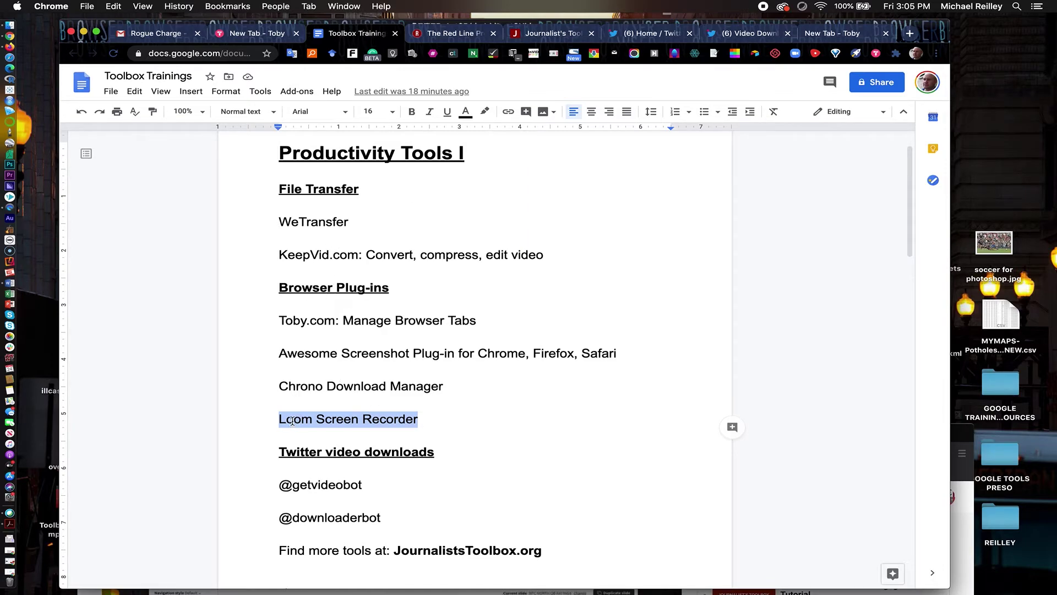
left_click(422, 420)
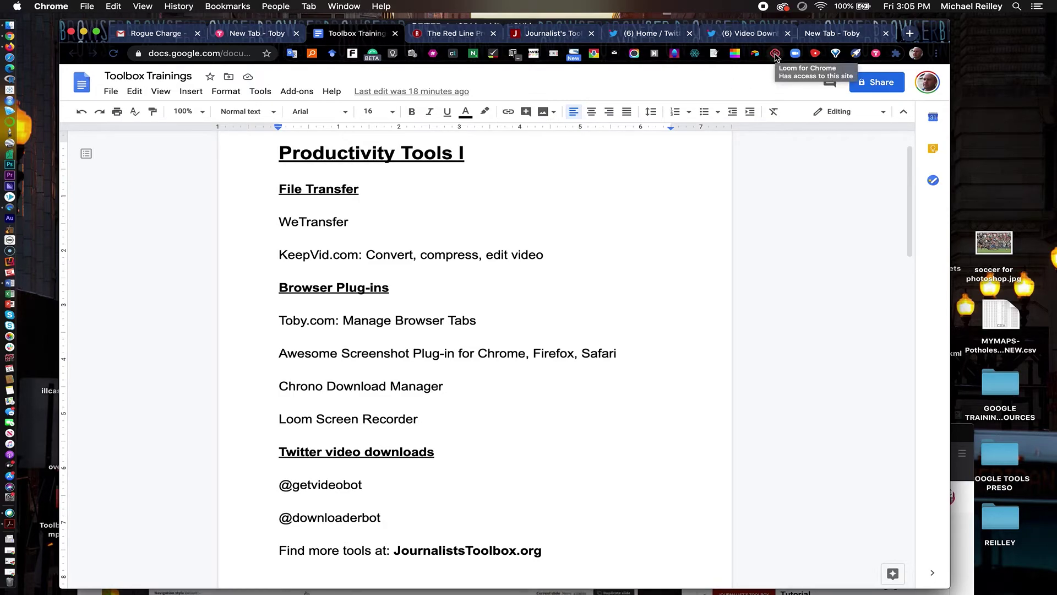
In Loom, enlarge then shrink the webcam bubble and start a Full Desktop Screen+Cam recording
left_click(776, 55)
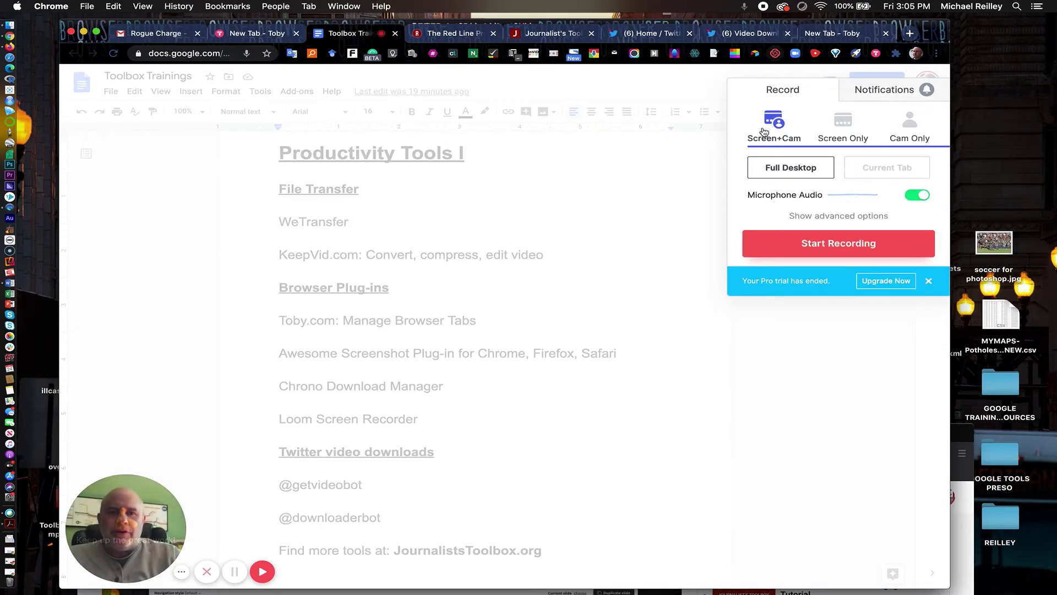
mouse_move(113, 536)
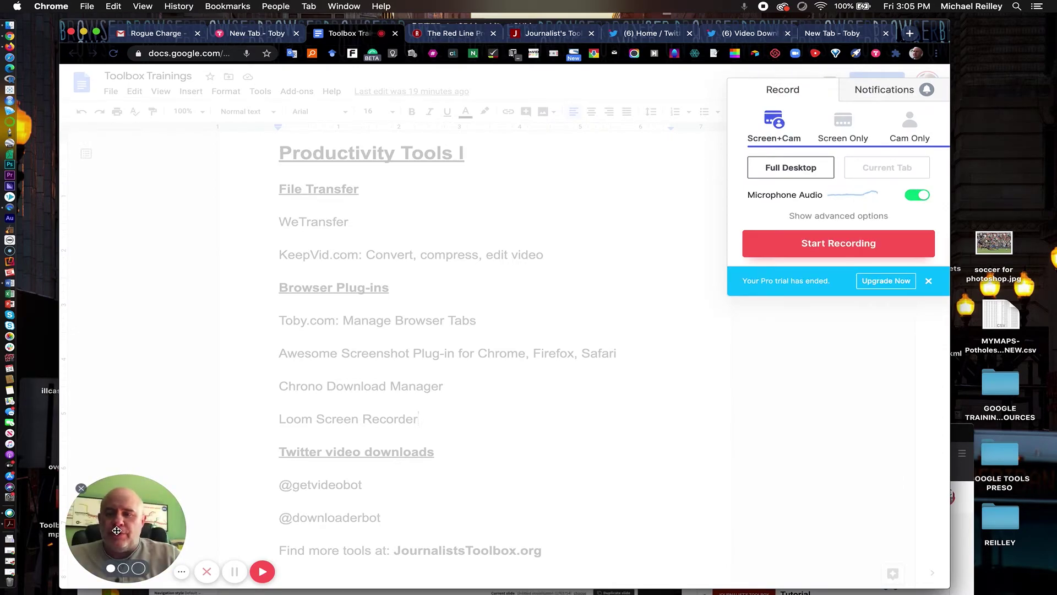
left_click(138, 568)
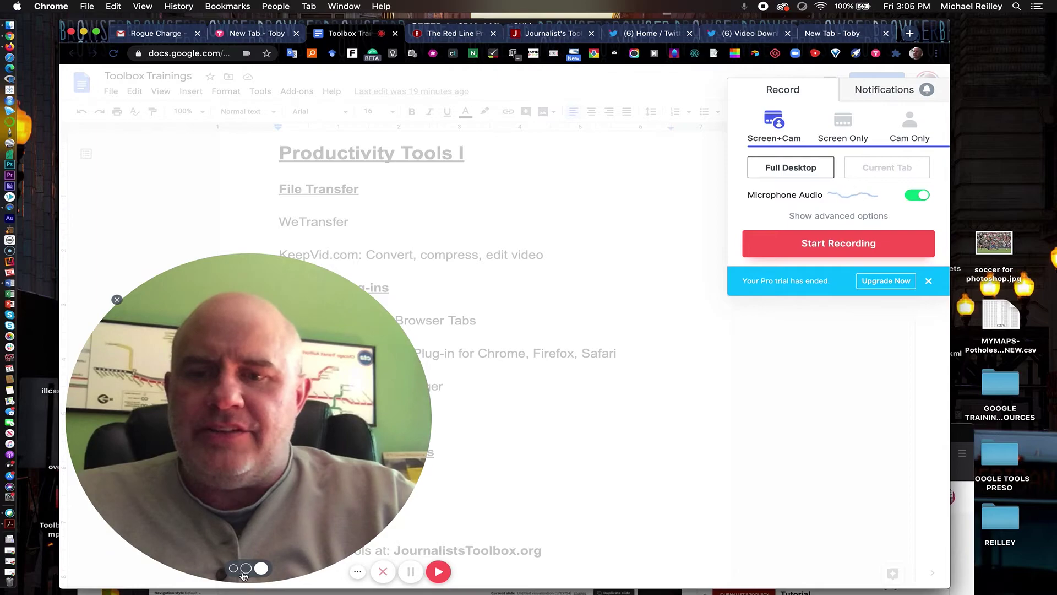
left_click(246, 570)
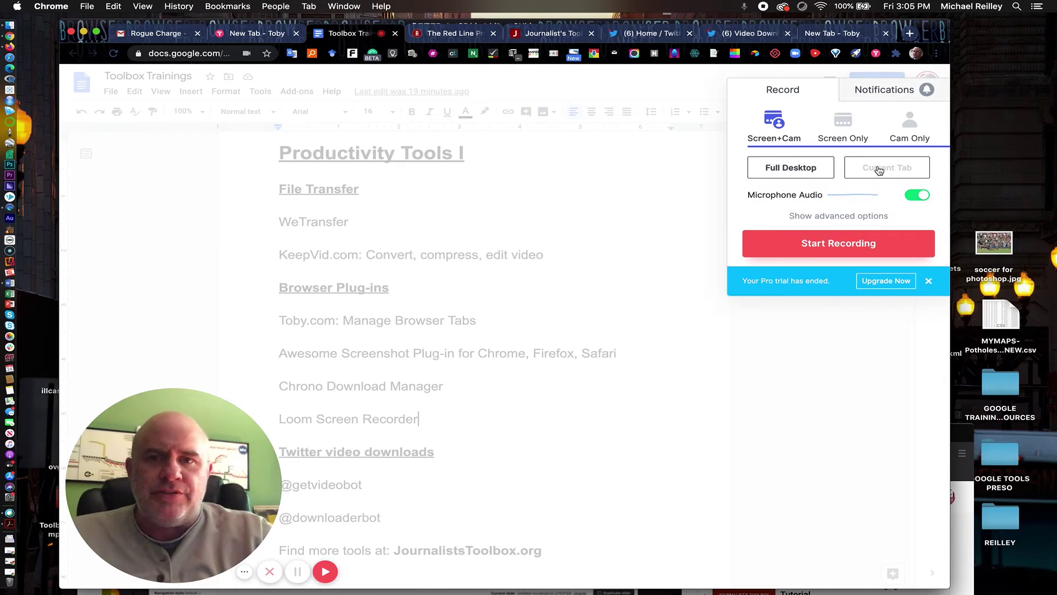
left_click(831, 244)
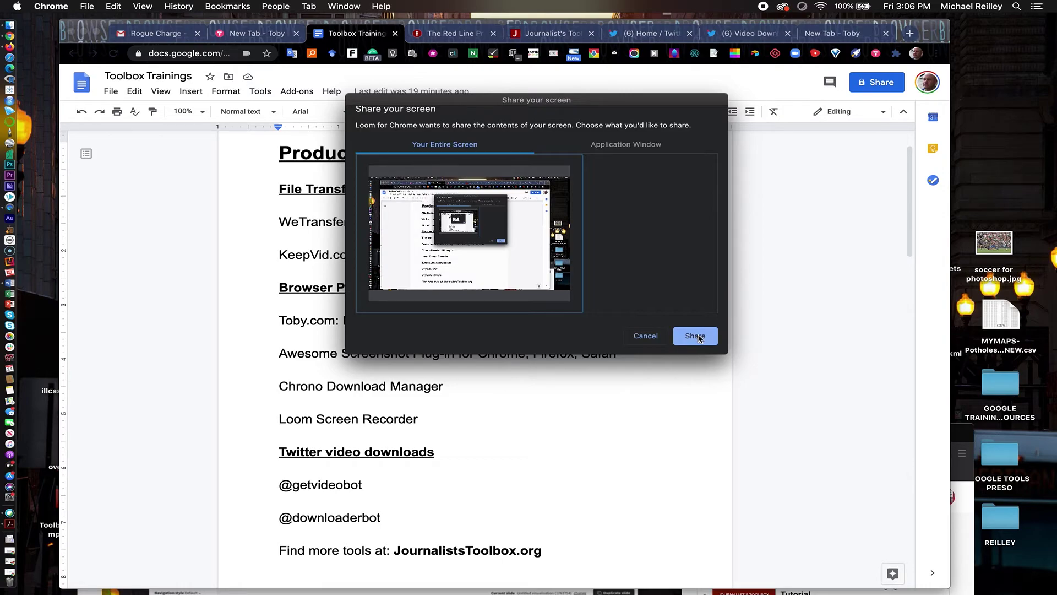
Share the entire screen to begin recording, then bring up the Journalist's Toolbox site
left_click(698, 336)
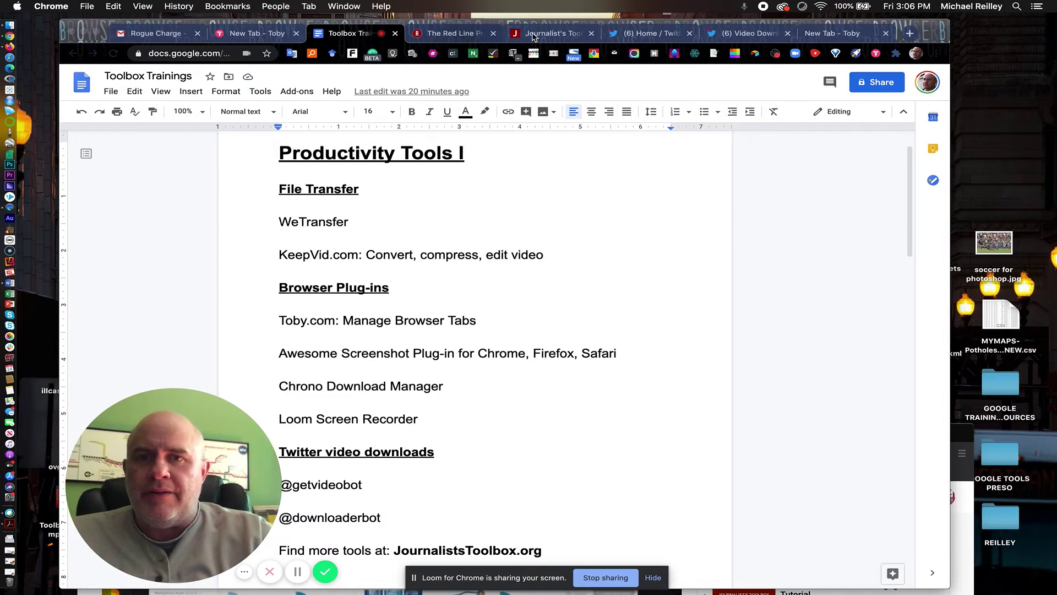
left_click(533, 34)
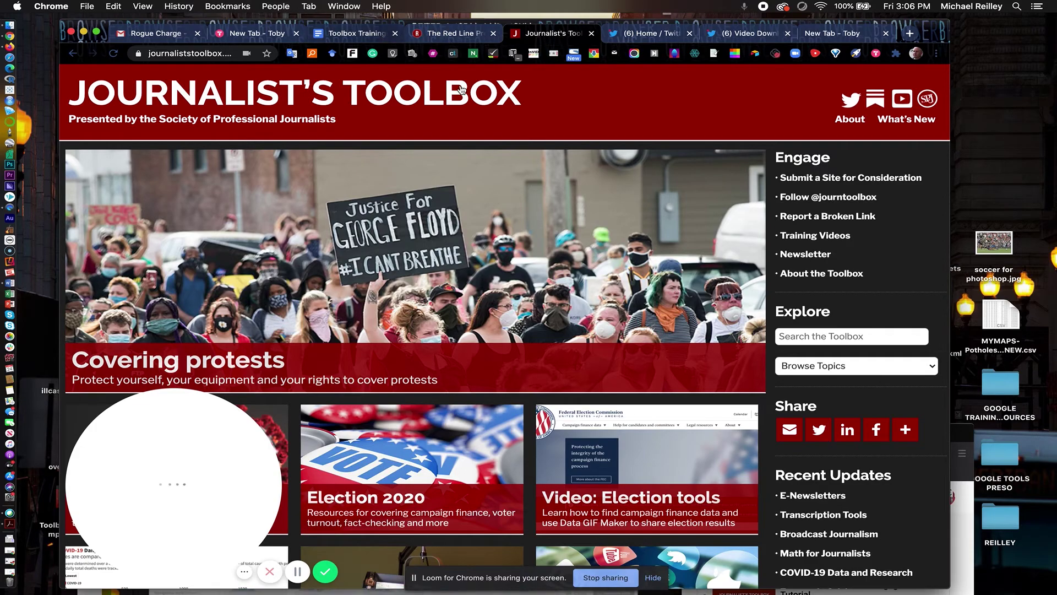
Browse the Journalist's Toolbox topic list and load the Digital Journalism topic
scroll(522, 271, "down", 5)
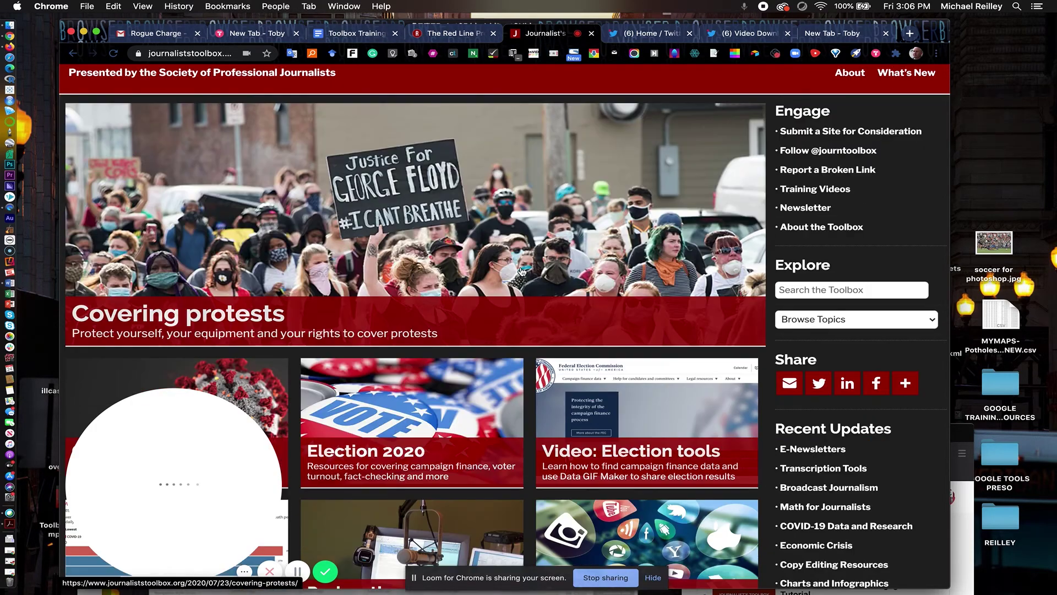
scroll(522, 271, "down", 2)
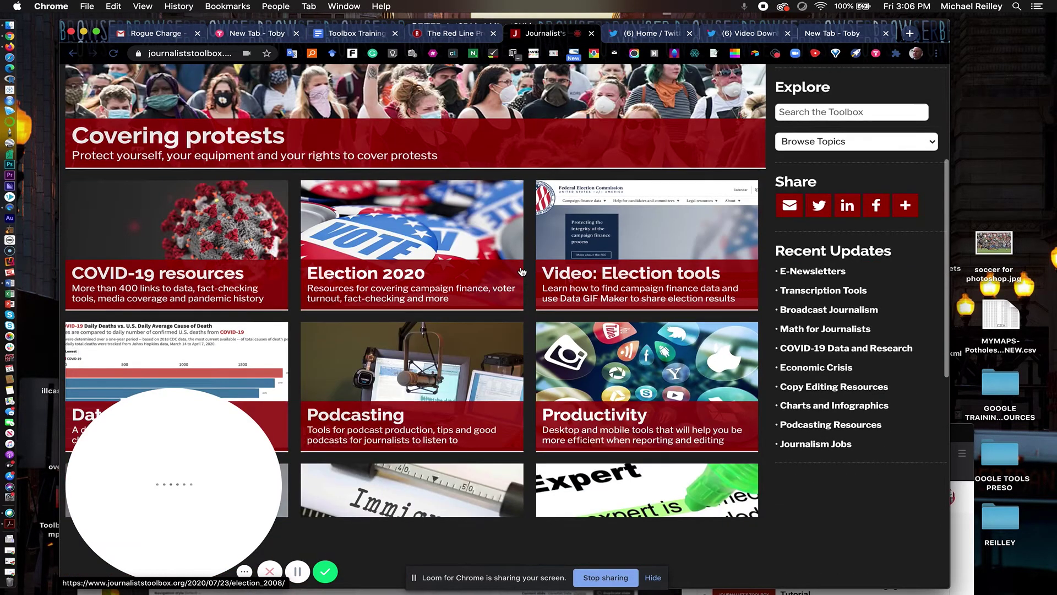
scroll(522, 271, "up", 3)
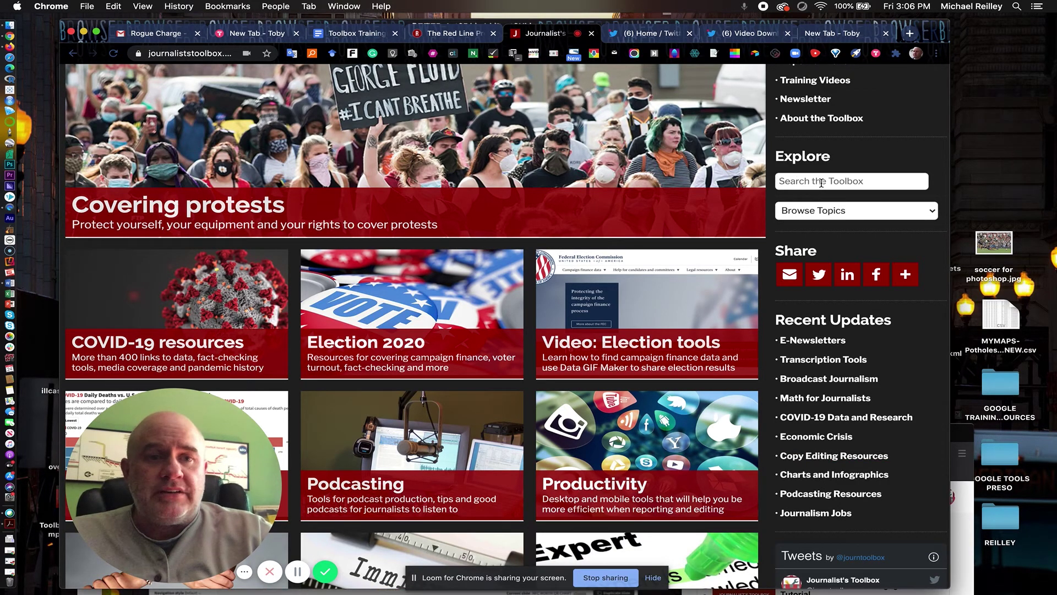
left_click(814, 217)
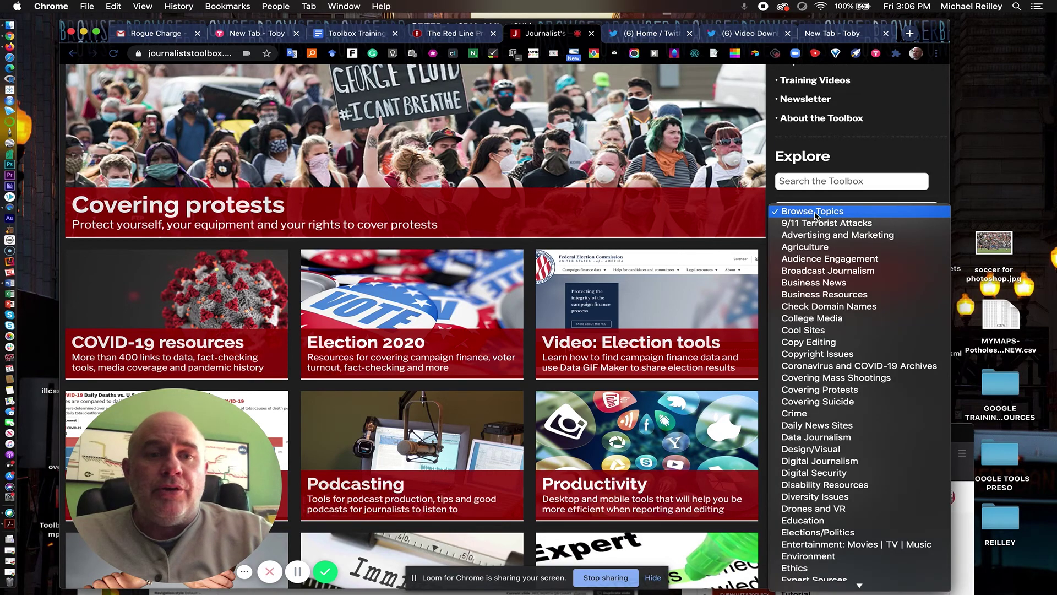
key("Escape")
left_click(816, 465)
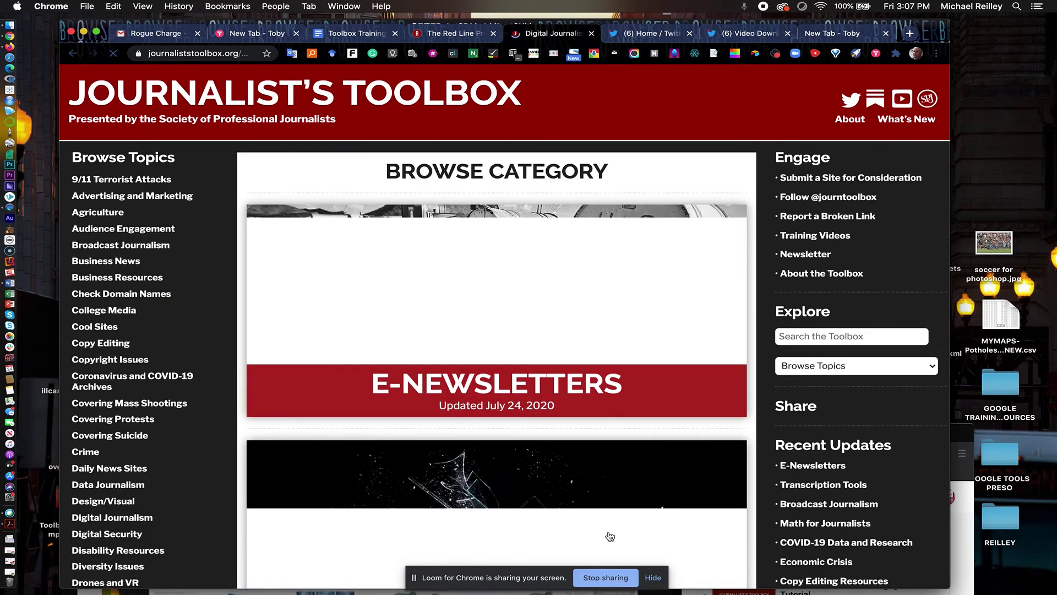
Open the Productivity Tools category page, then stop the Loom screen recording
scroll(611, 531, "down", 5)
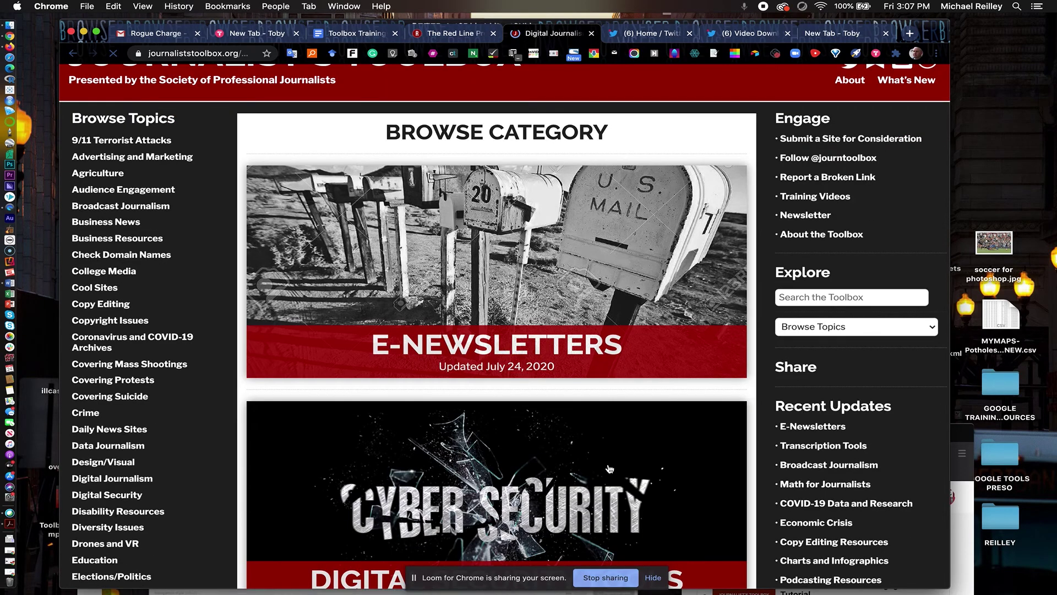
scroll(610, 469, "down", 5)
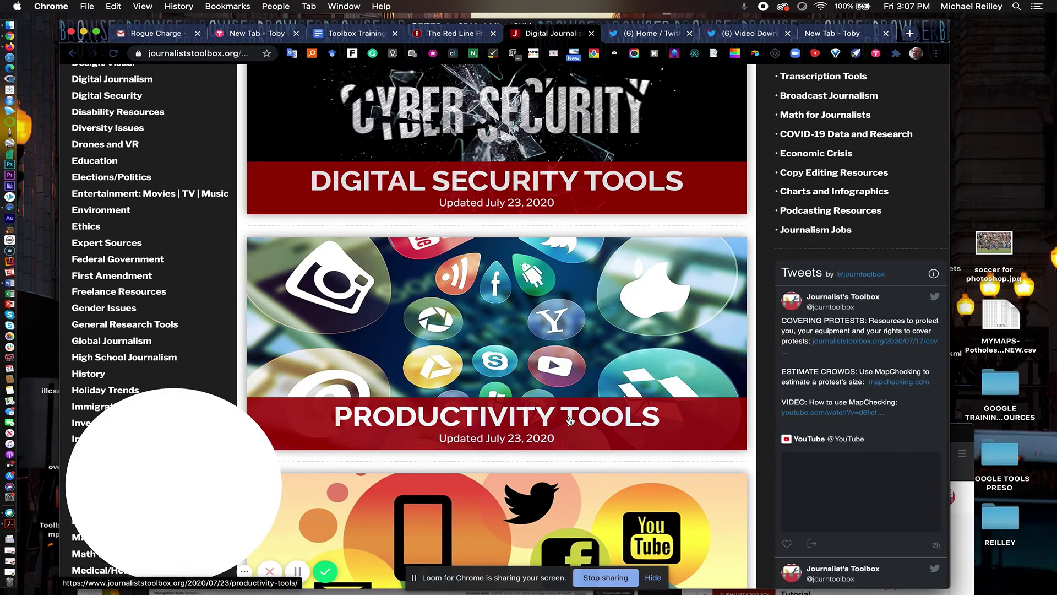
left_click(557, 576)
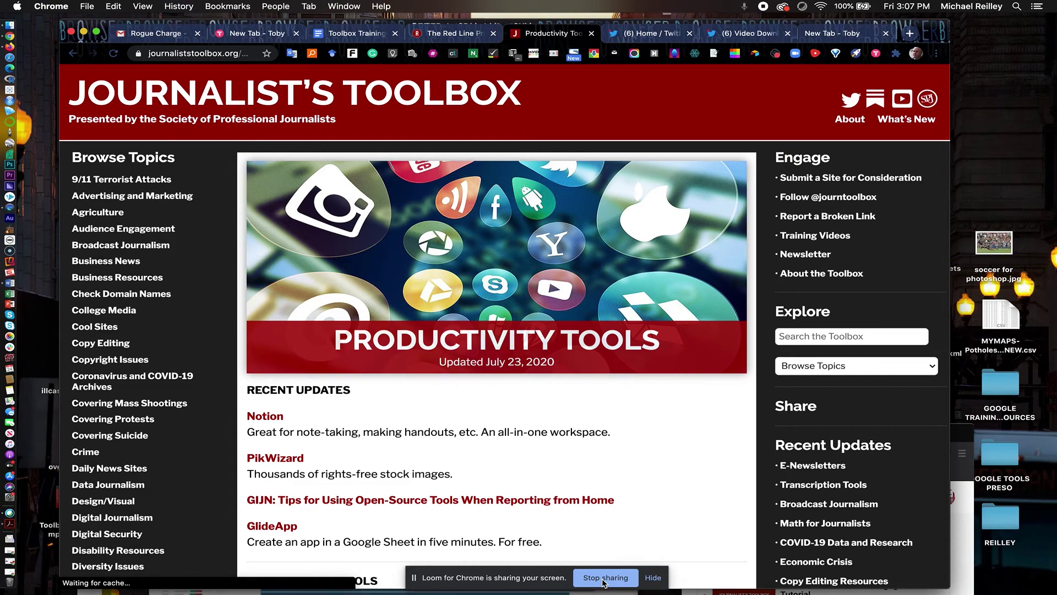
left_click(603, 577)
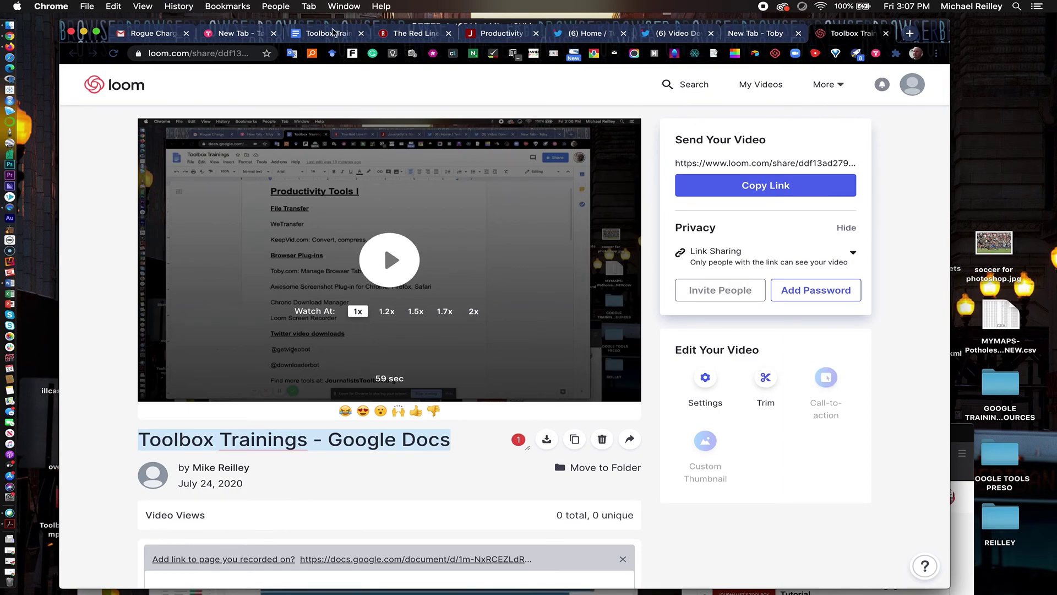
Return to the Toolbox Trainings Google Docs document
left_click(312, 35)
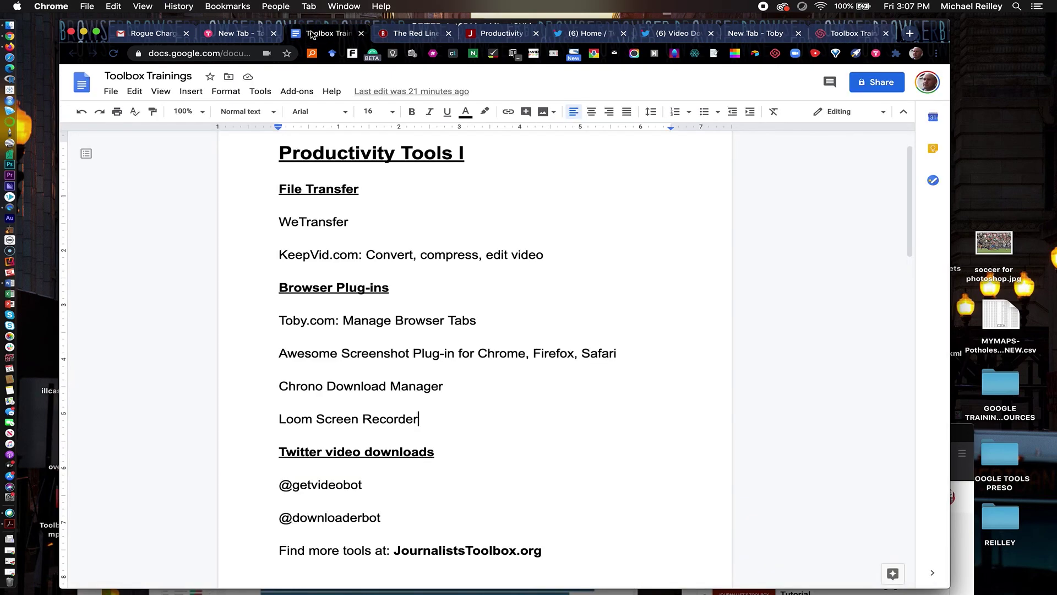